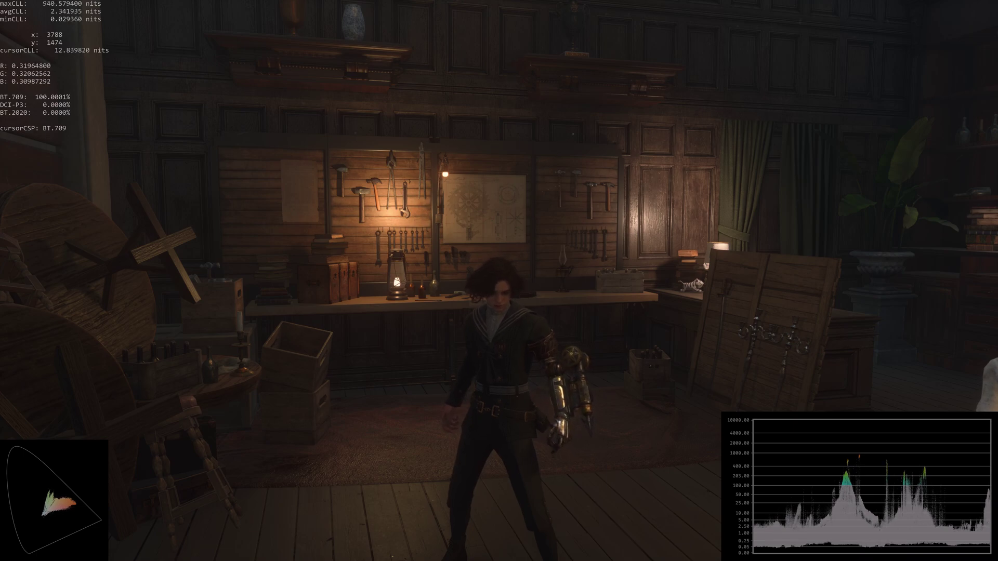
Check the active shaders and HDR analysis settings in the ReShade overlay, and close it.
key("Home")
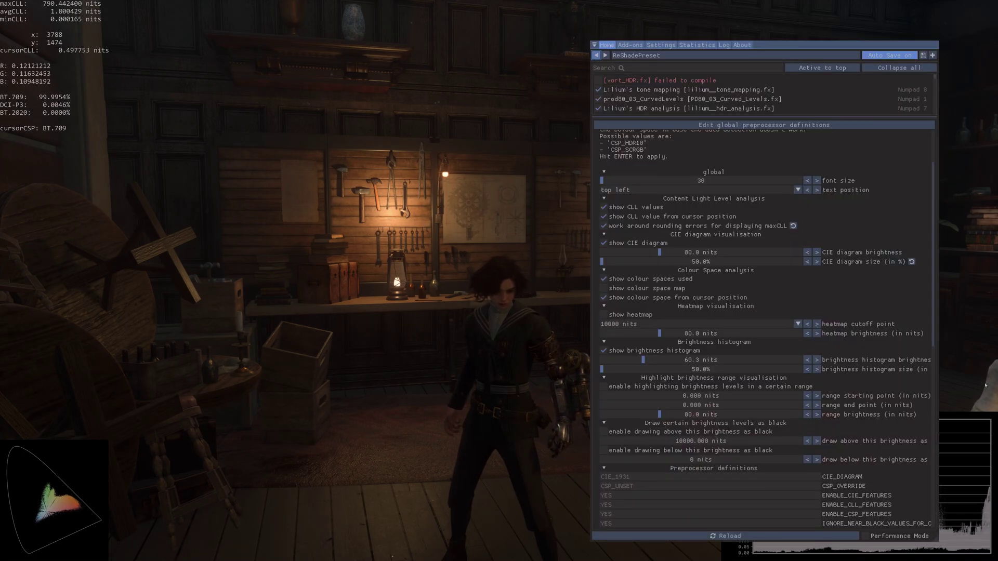
key("Home")
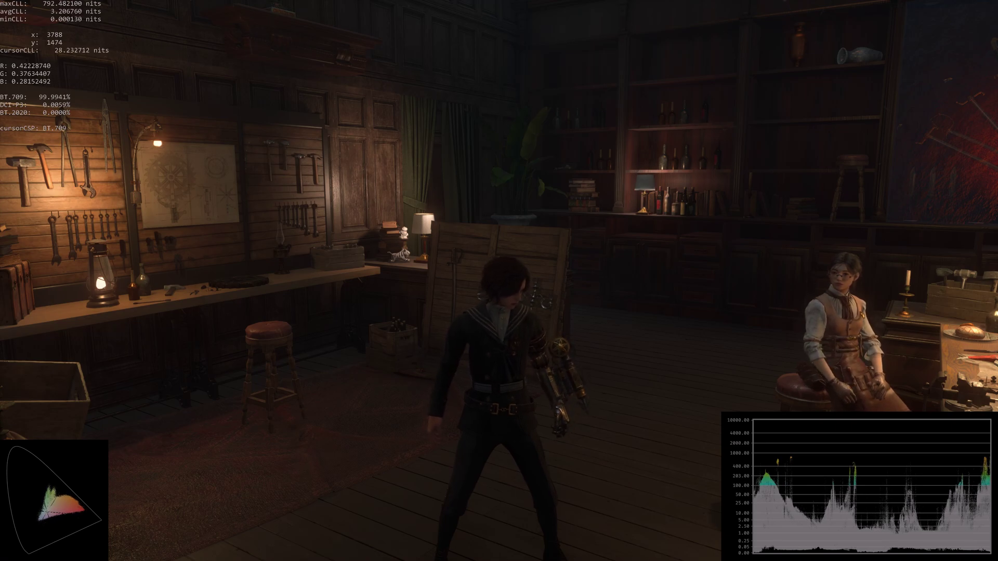
Run the character out of the workshop and through the lobby to the dark luggage pile beside the grand staircase.
key("w")
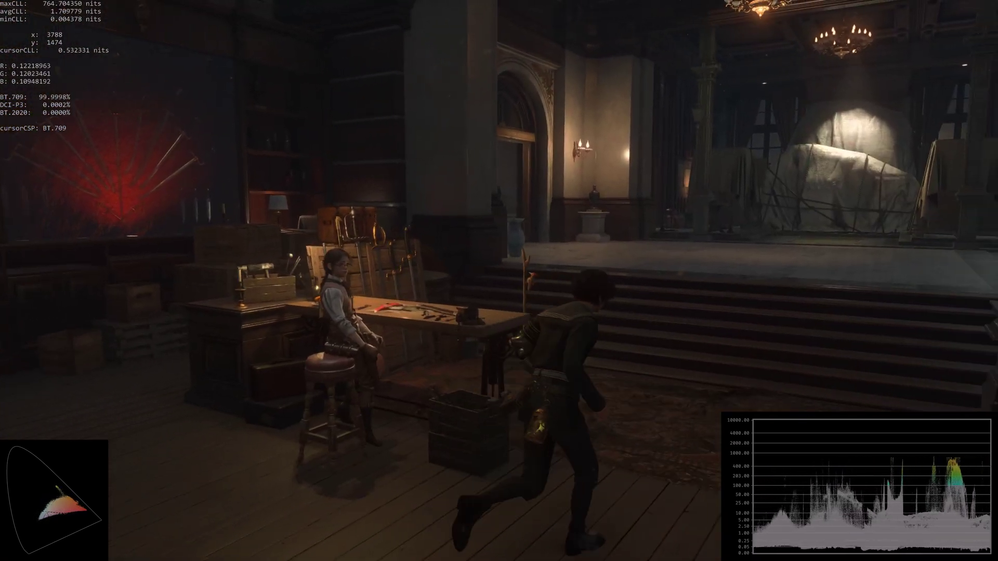
key("w")
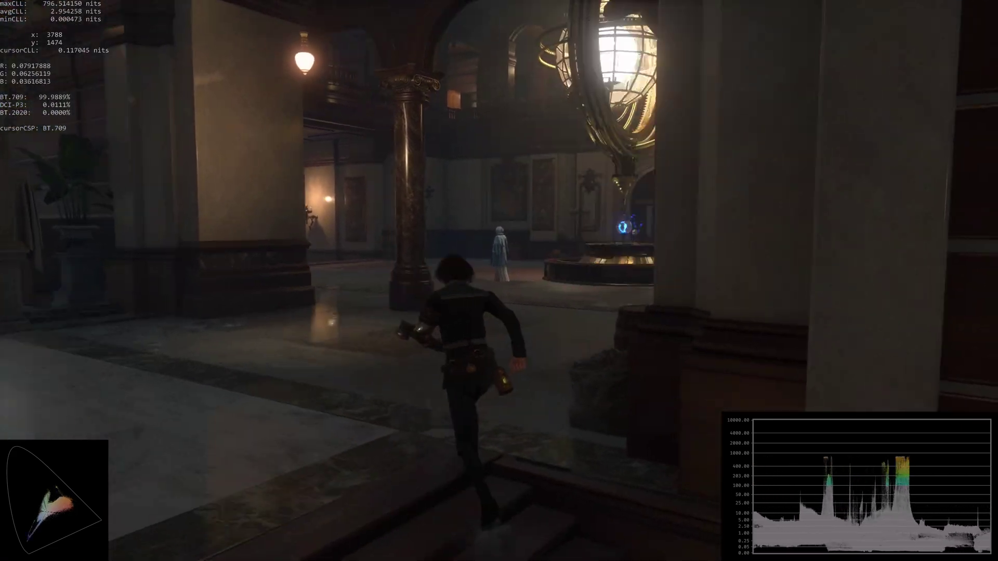
key("w")
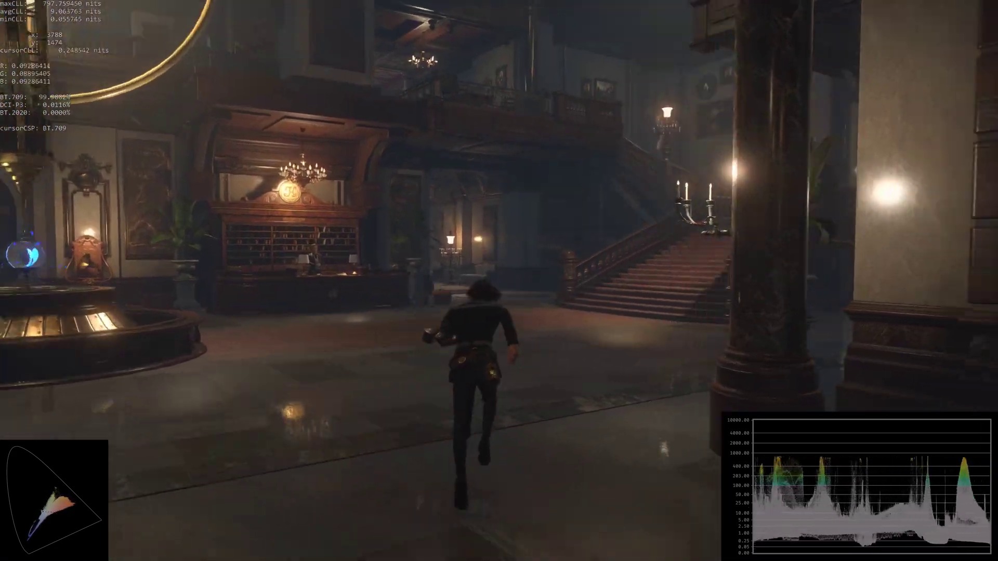
key("w")
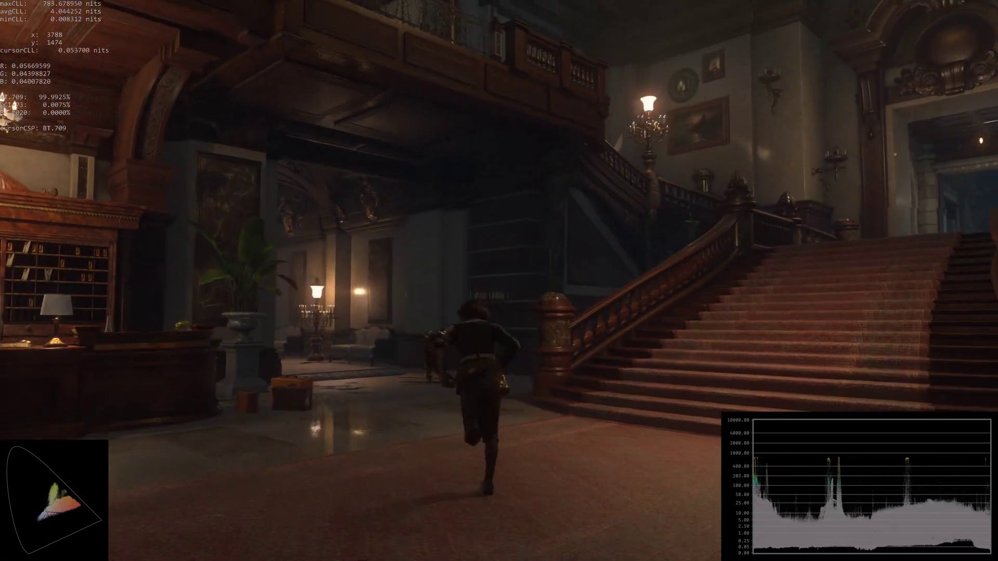
key("w")
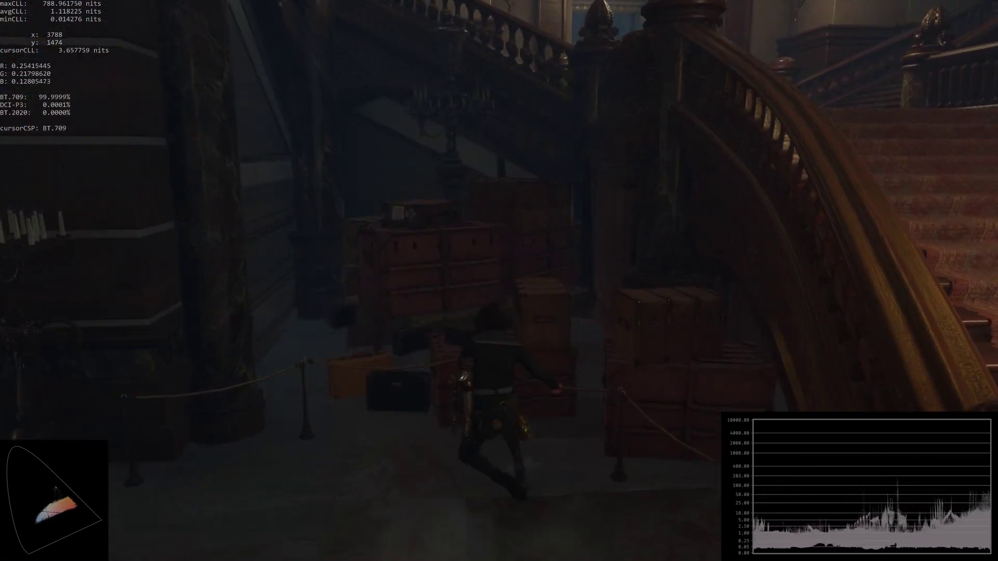
key("s")
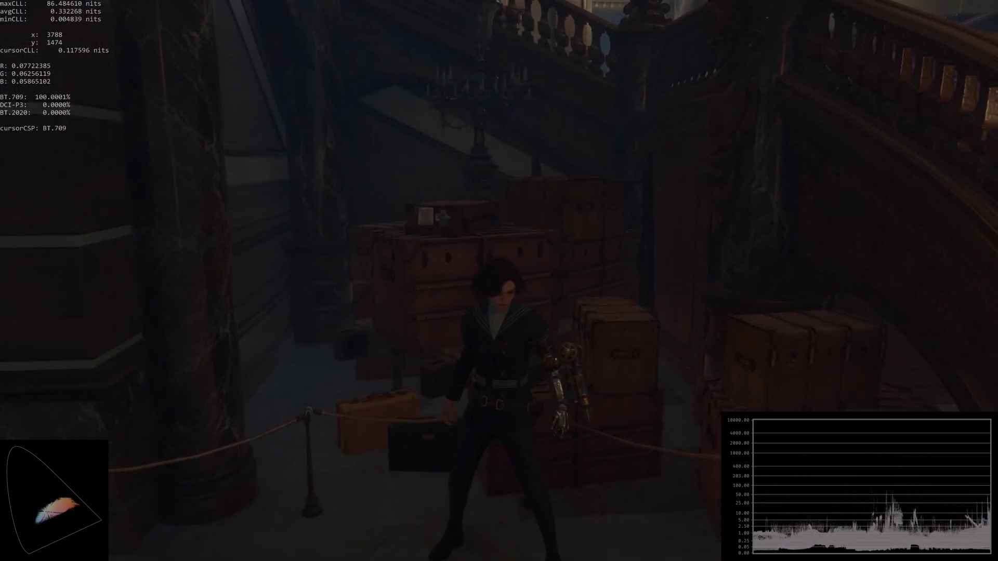
Compare the dark luggage scene with the tone mapping and curved levels shaders on and off, checking their state in the ReShade overlay.
key("Home")
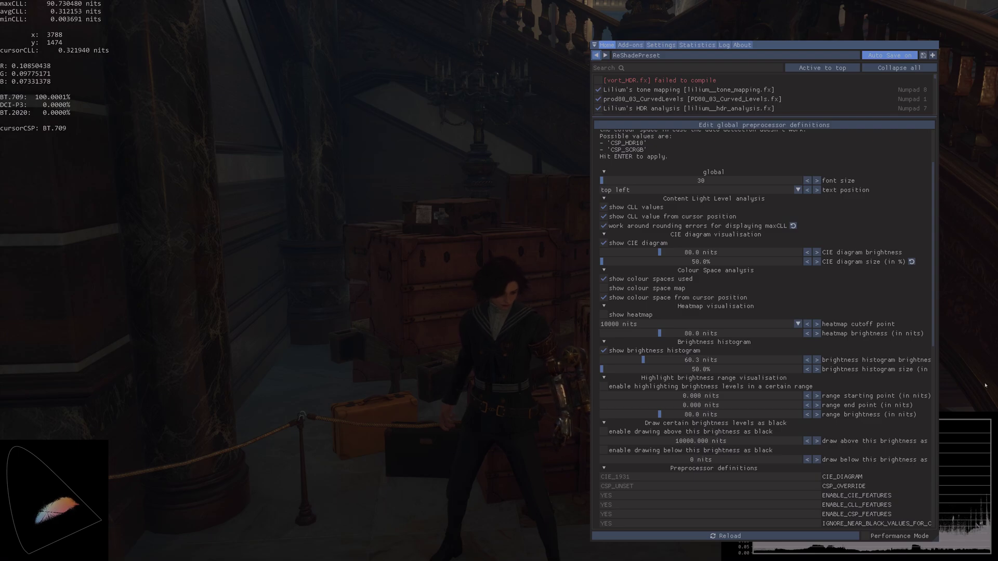
key("Home")
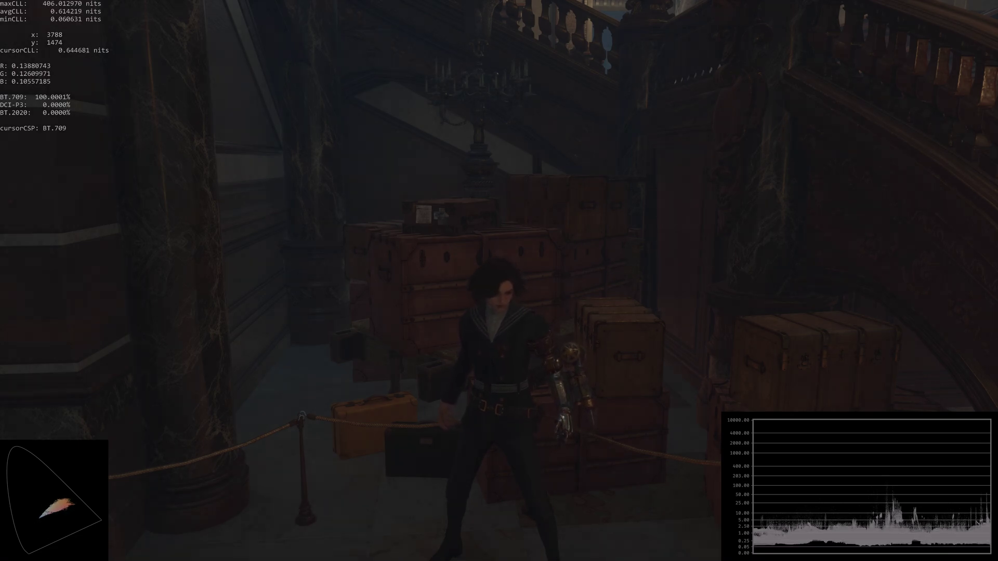
key("Home")
key("Home")
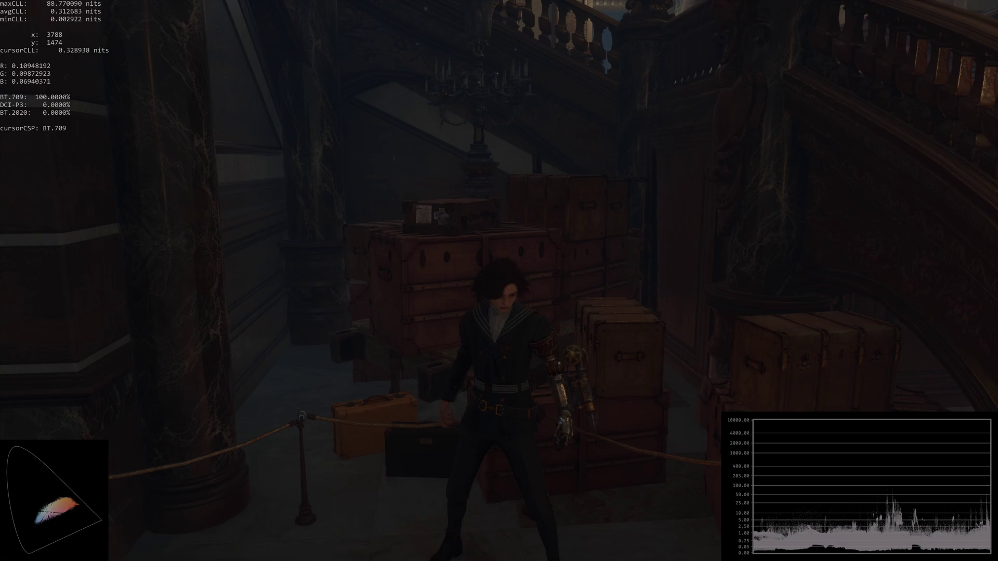
key("Home")
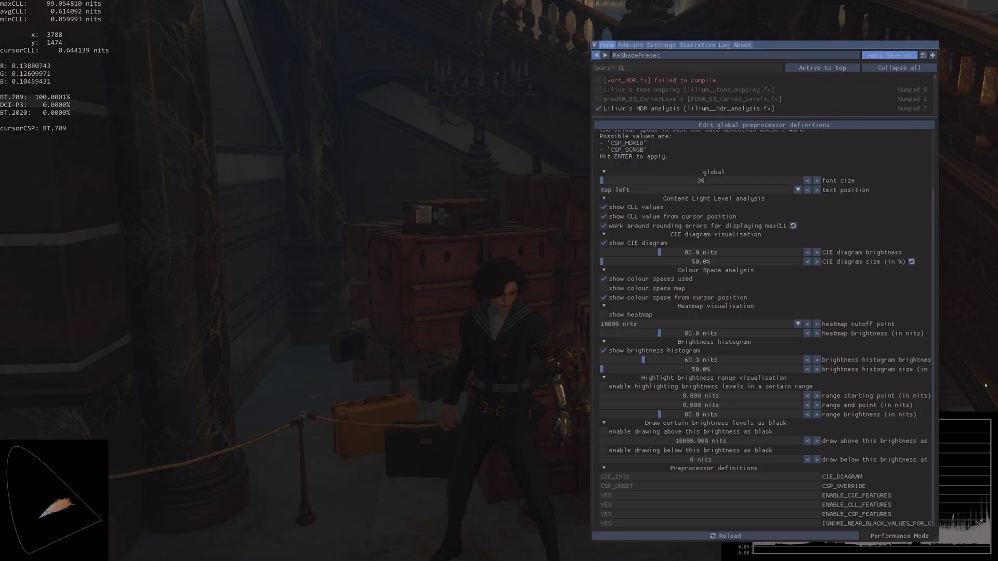
key("Home")
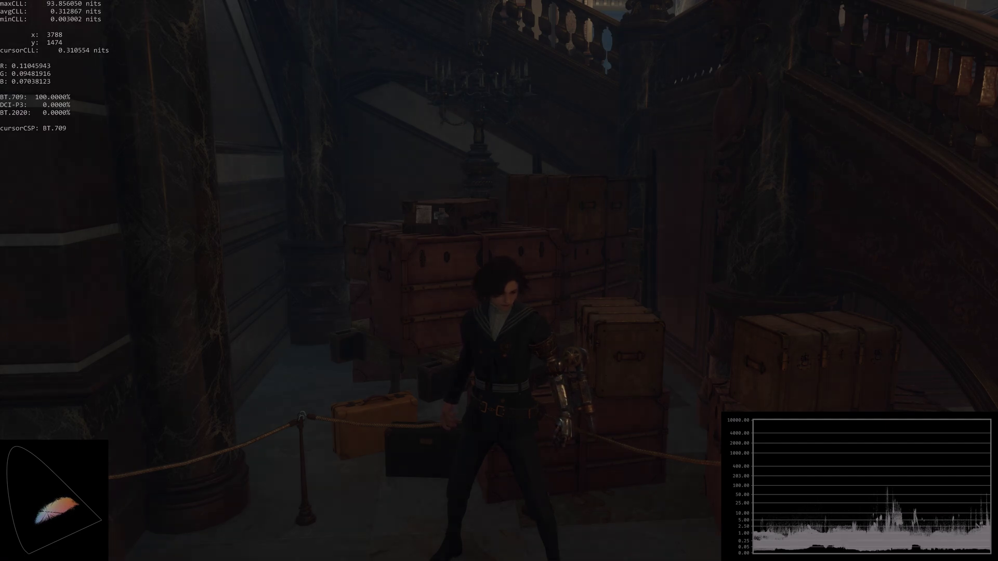
key("Home")
key("Home")
Run the character back across the lobby past the fountain and stop facing away from the gramophone and reception desk.
key("w")
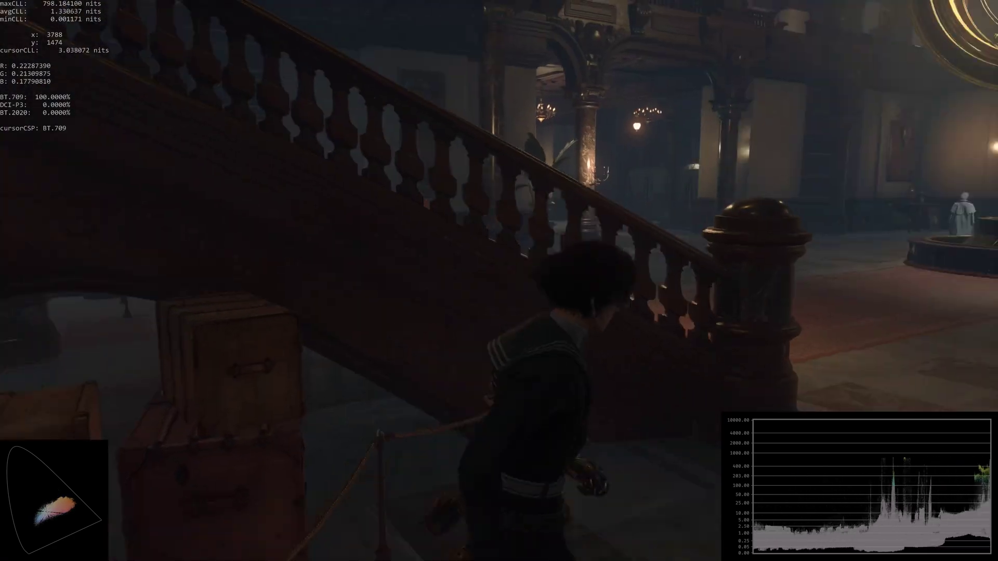
key("w")
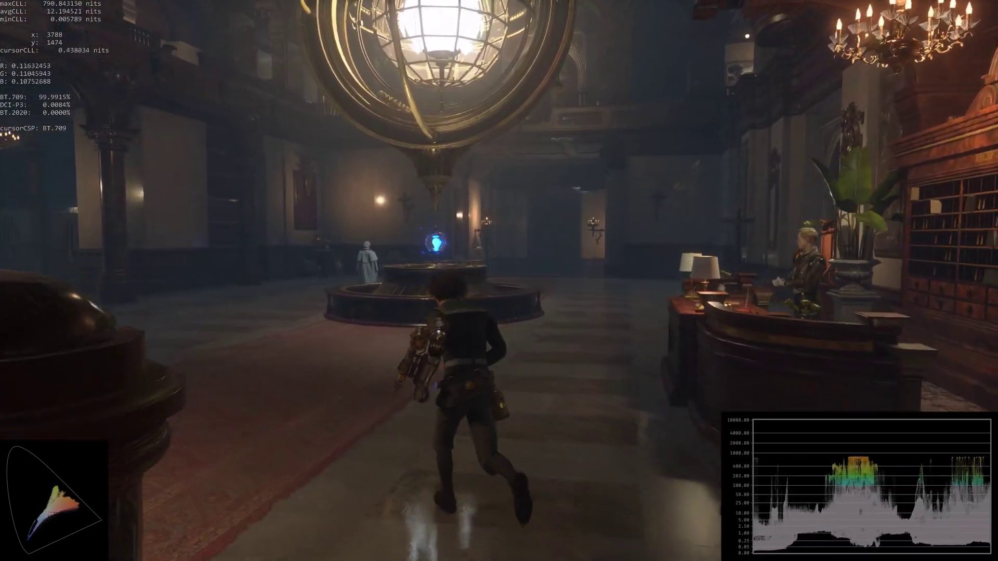
key("w")
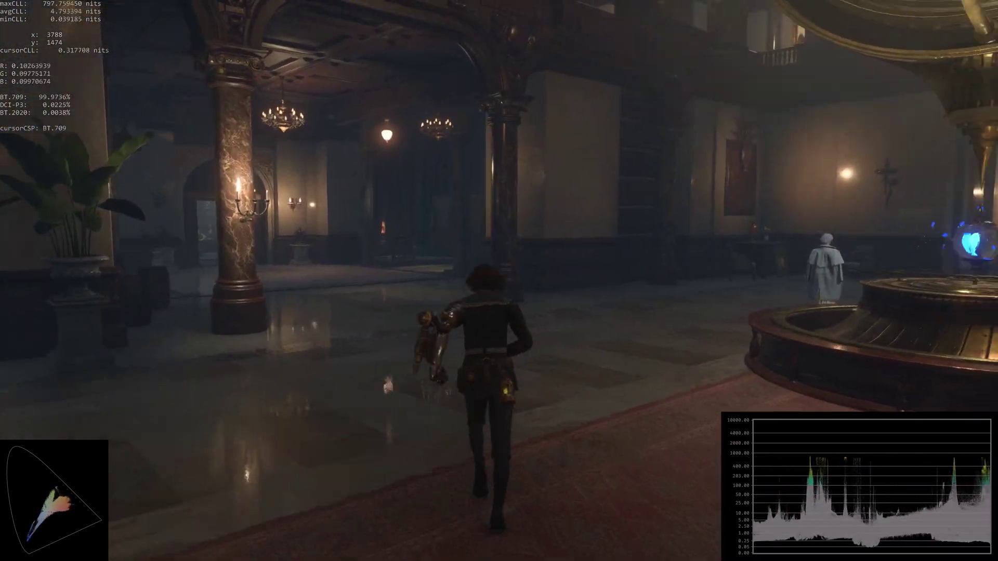
key("w")
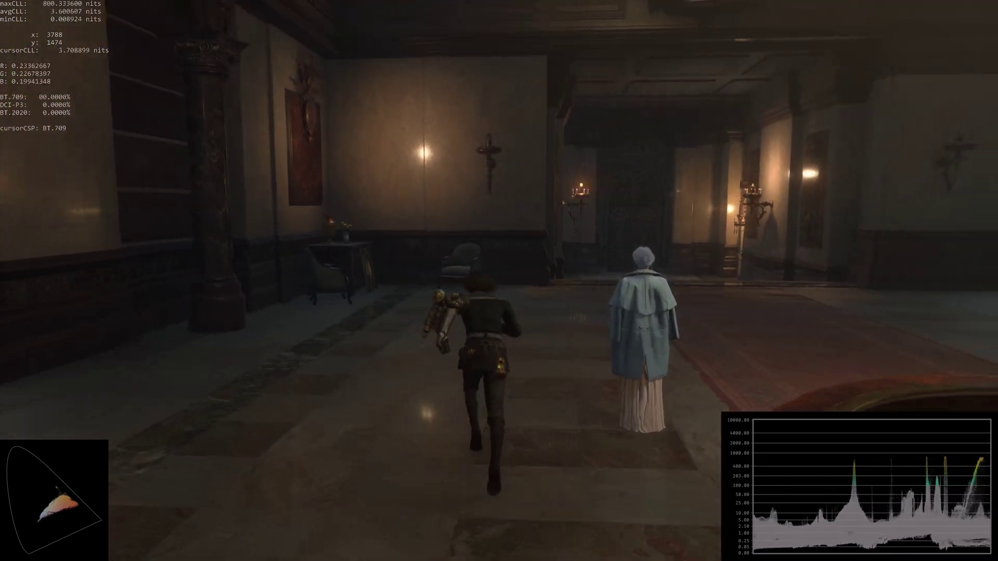
key("w")
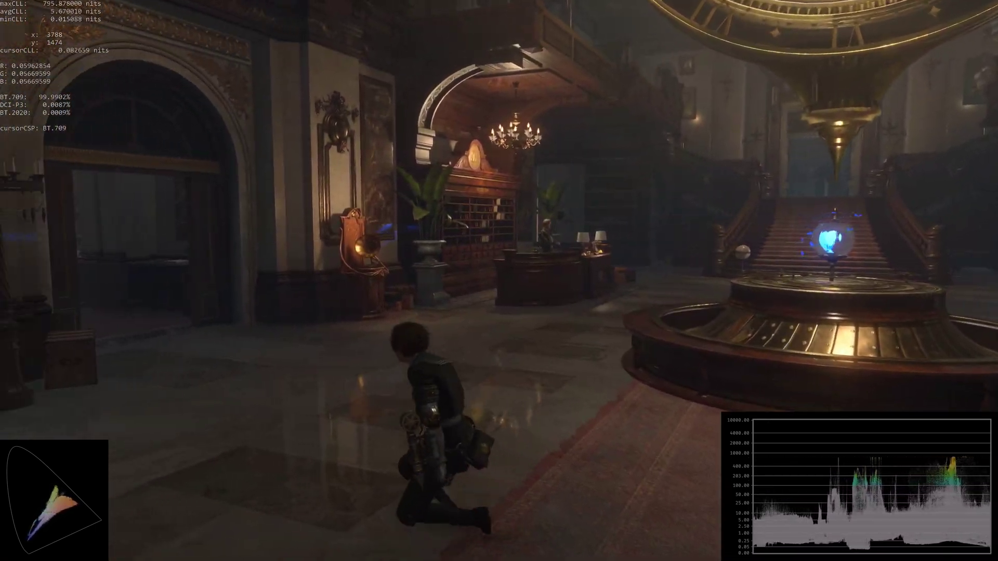
key("s")
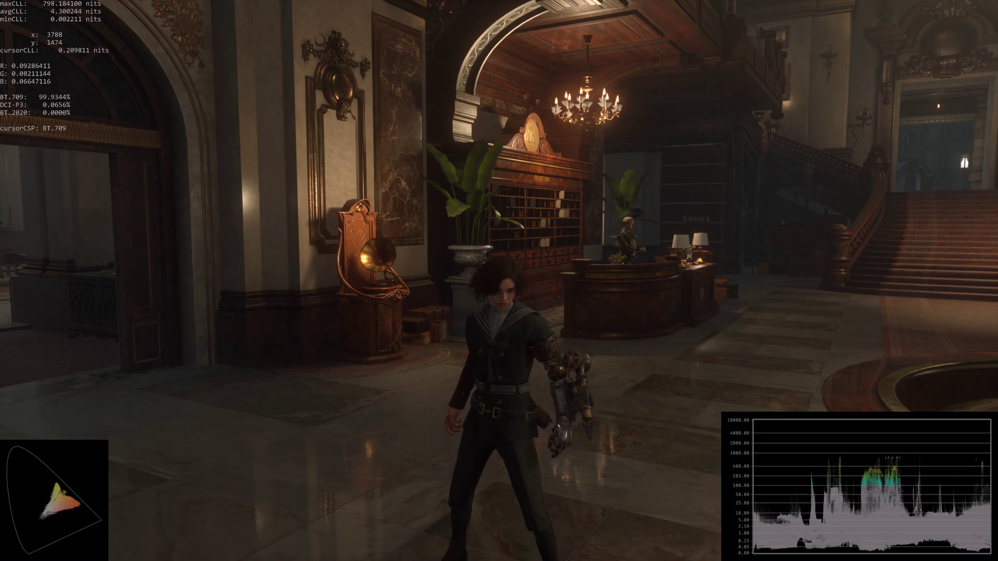
Examine the HDR analysis settings and the lilium__tone_mapping.fx parameters in the ReShade overlay against the reception scene.
key("Home")
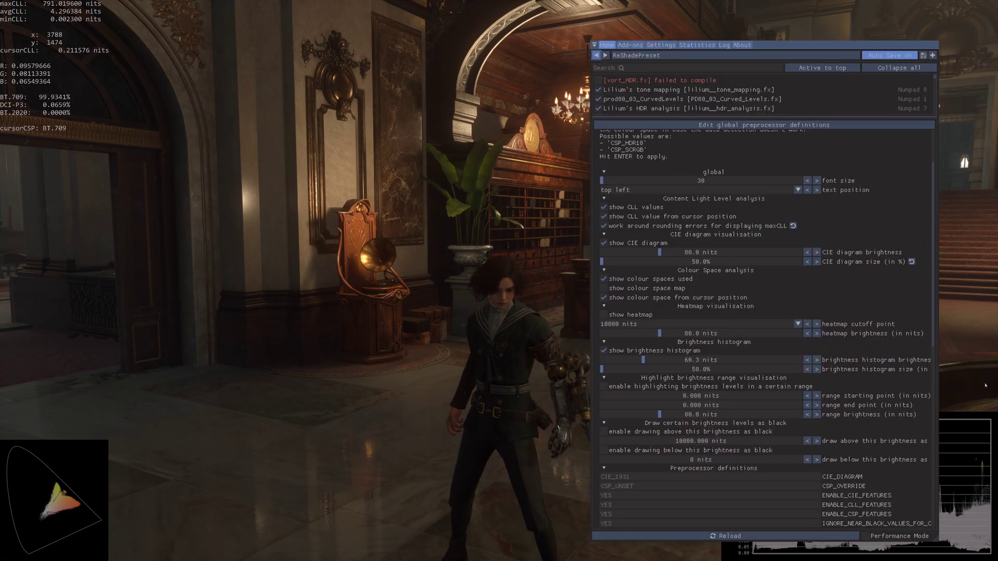
key("Home")
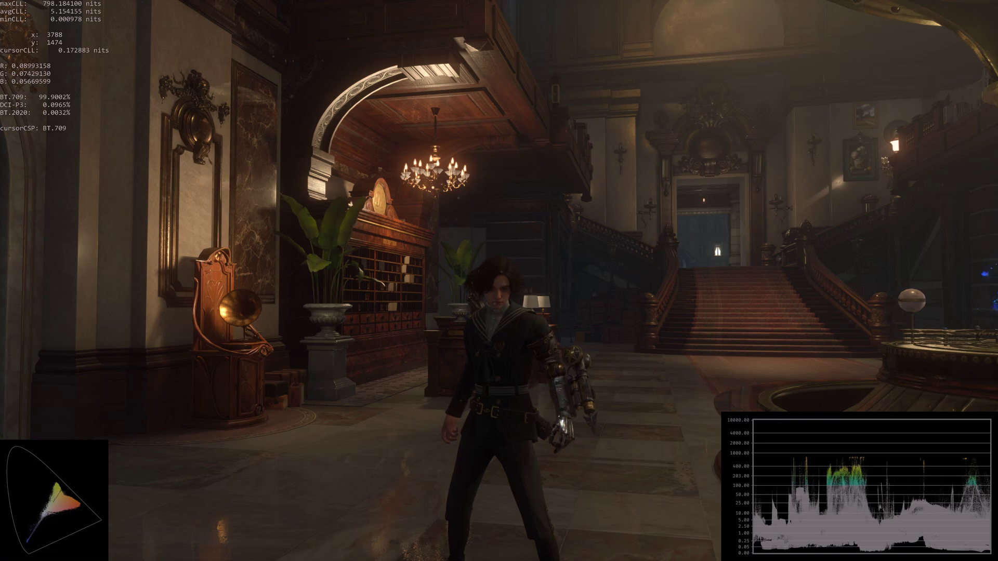
key("Home")
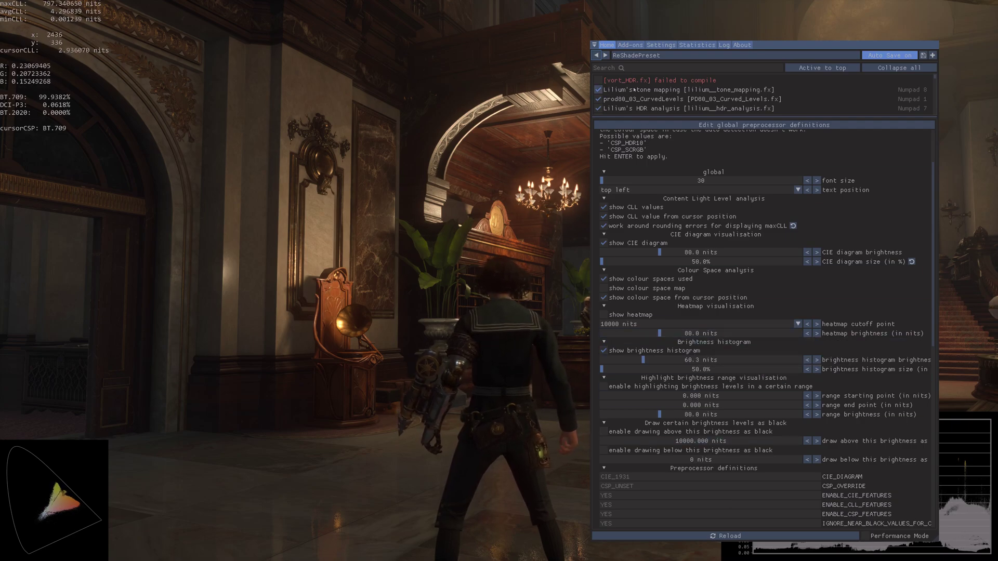
scroll(756, 383, "down", 6)
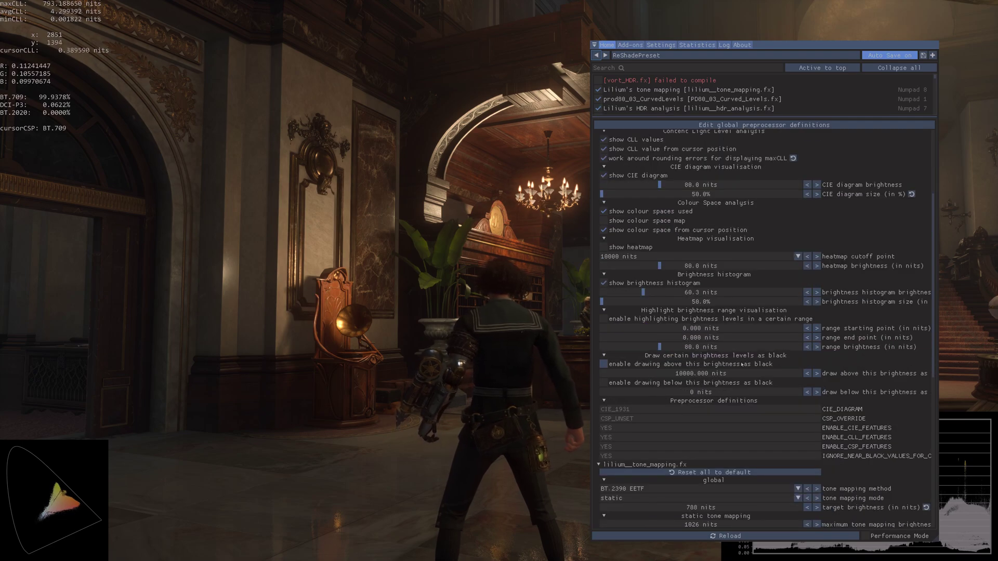
scroll(757, 383, "down", 1)
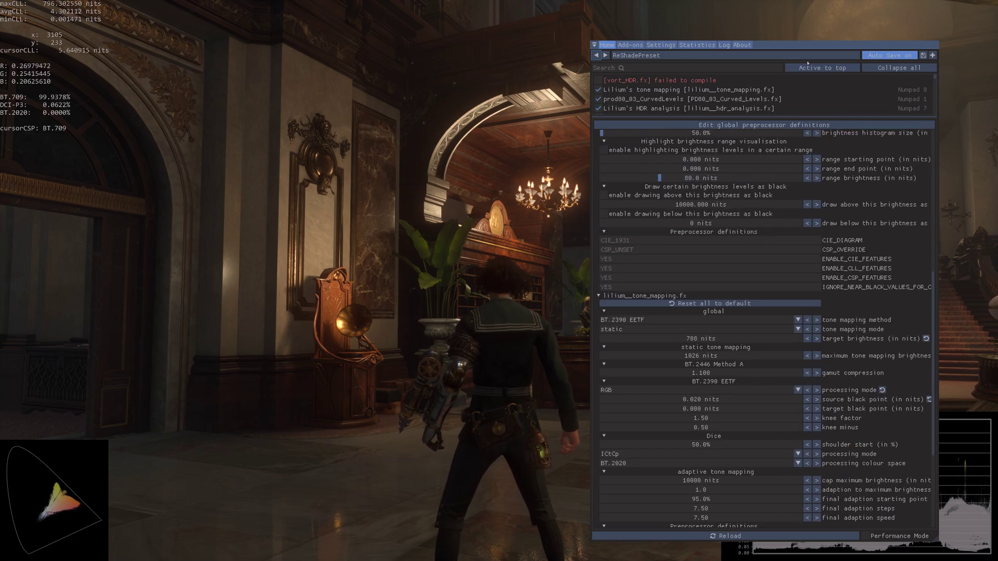
Move the ReShade overlay clear of the staircase and brightness histogram, and review the tone mapping parameters.
left_click_drag(821, 49, 543, 62)
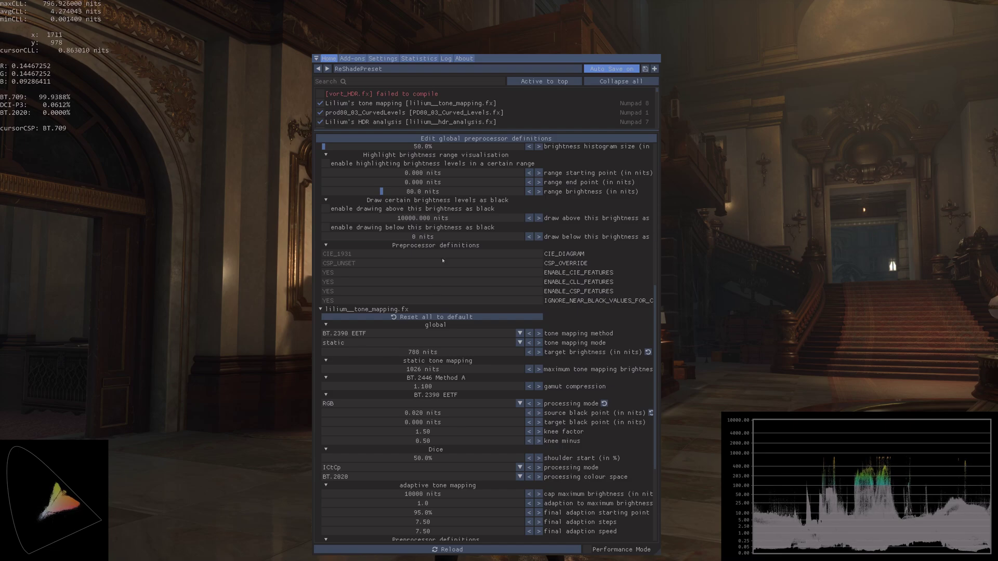
left_click_drag(570, 61, 541, 56)
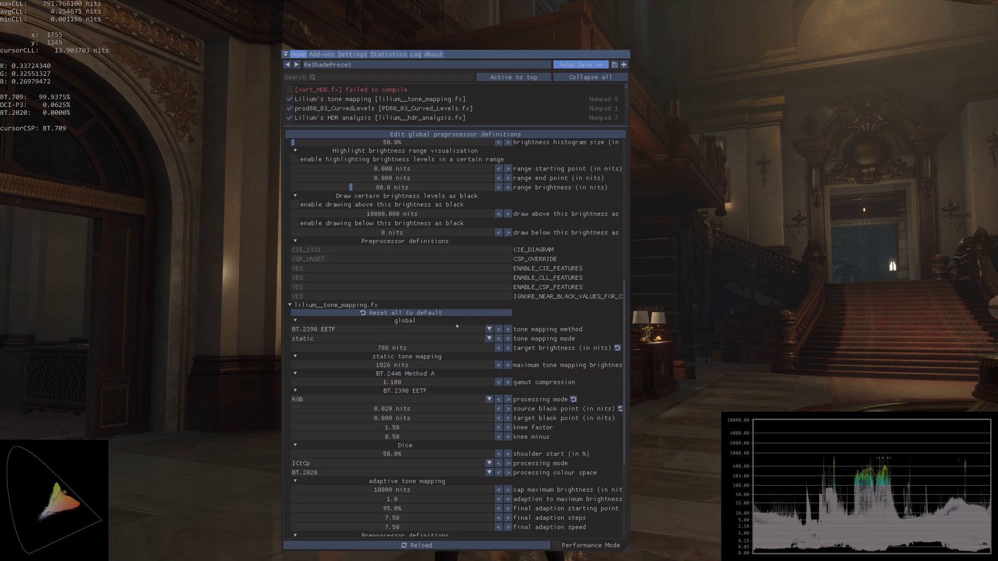
scroll(489, 295, "down", 1)
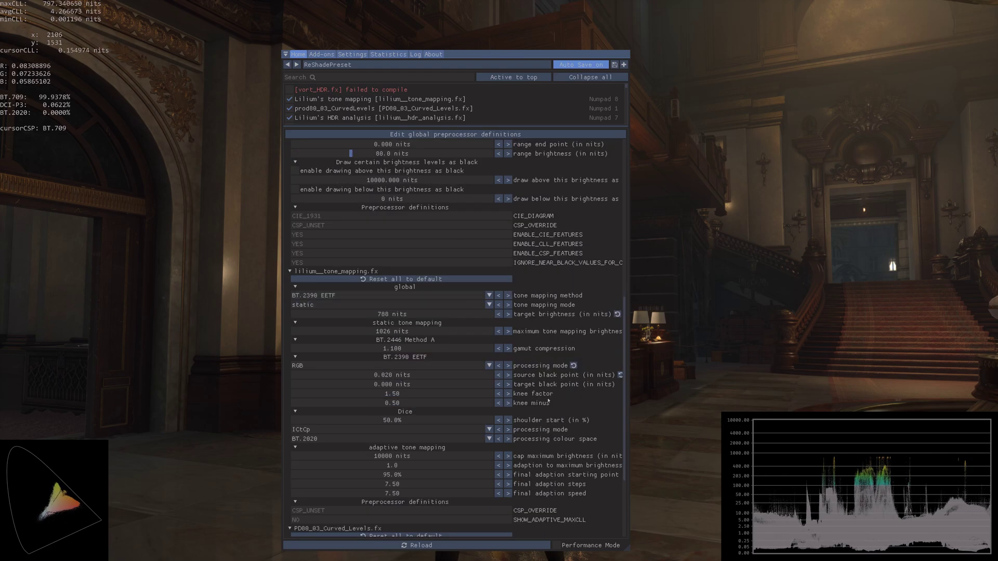
scroll(540, 388, "down", 2)
scroll(483, 328, "up", 4)
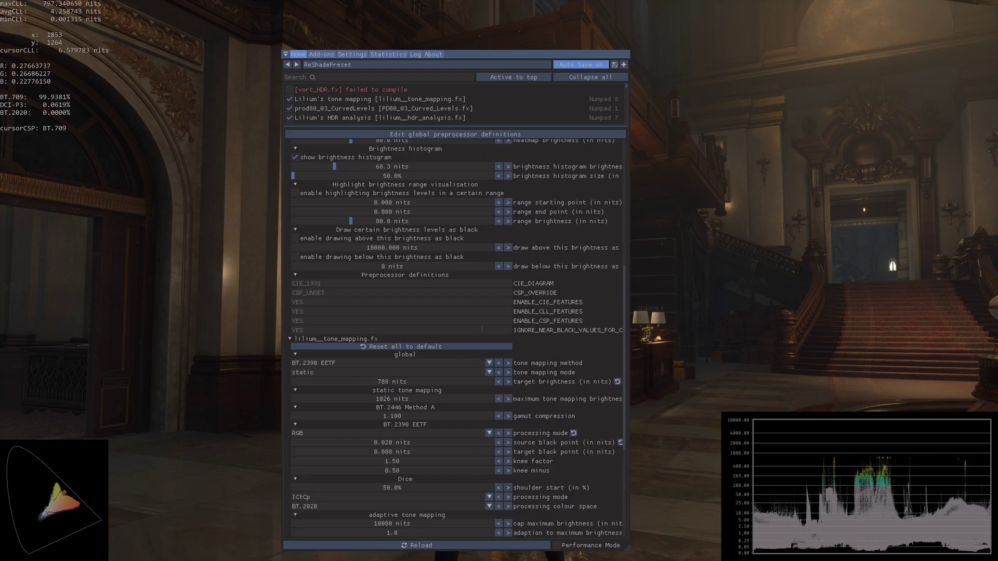
scroll(442, 375, "down", 2)
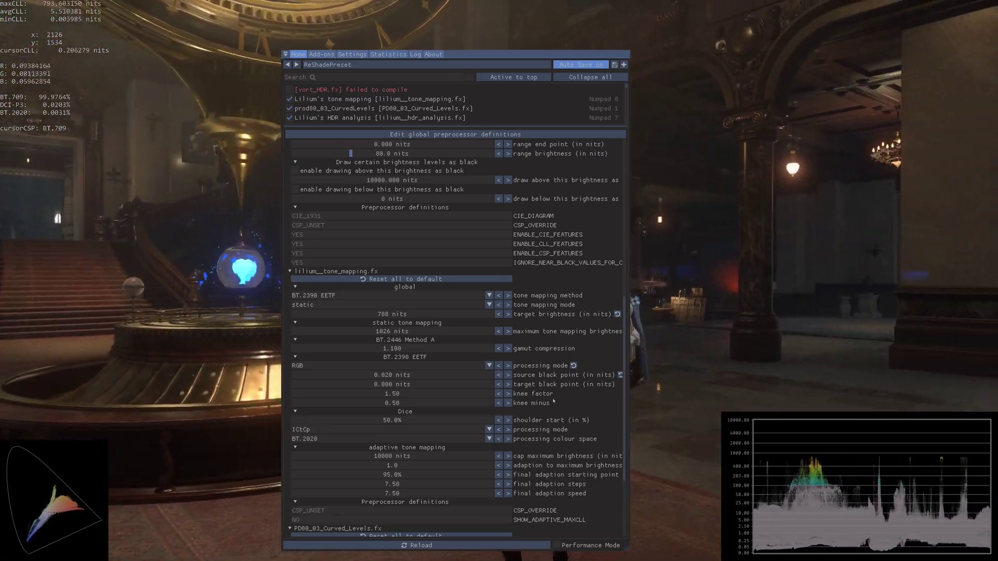
Try ICtCp as the BT.2390 EETF processing mode to compare the bright lobby globe, and restore the mode to RGB.
key("Home")
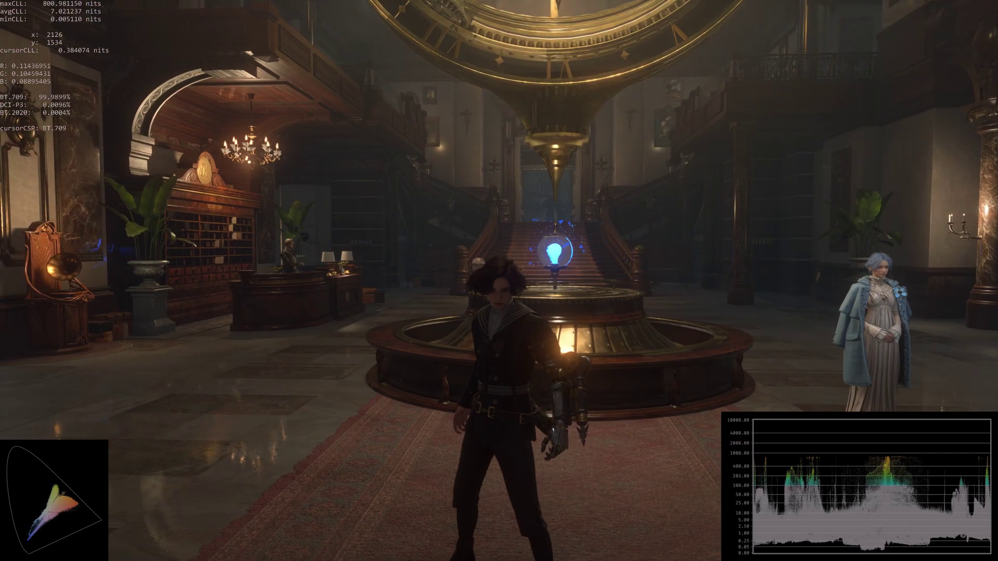
key("Home")
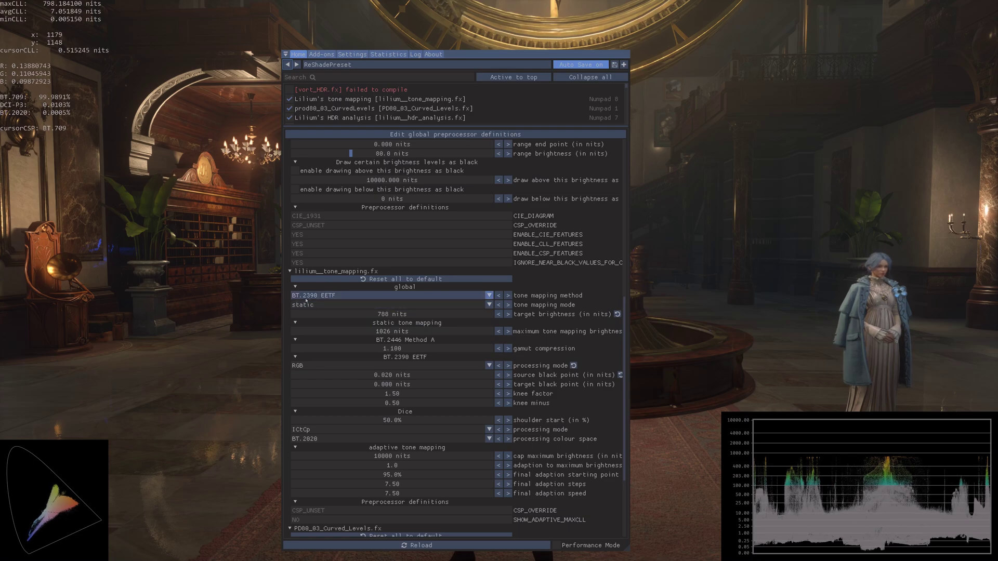
left_click(473, 366)
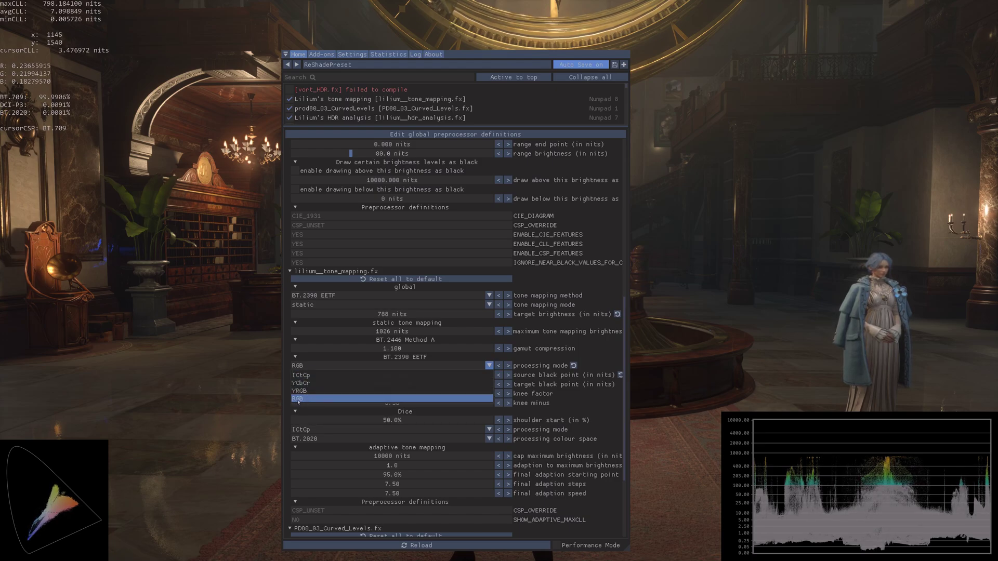
left_click(315, 375)
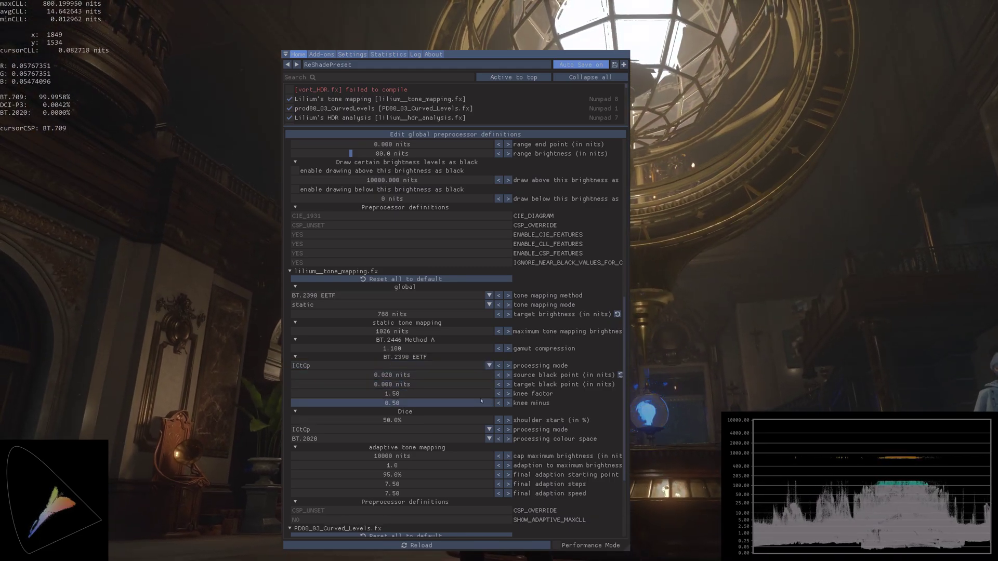
left_click(332, 366)
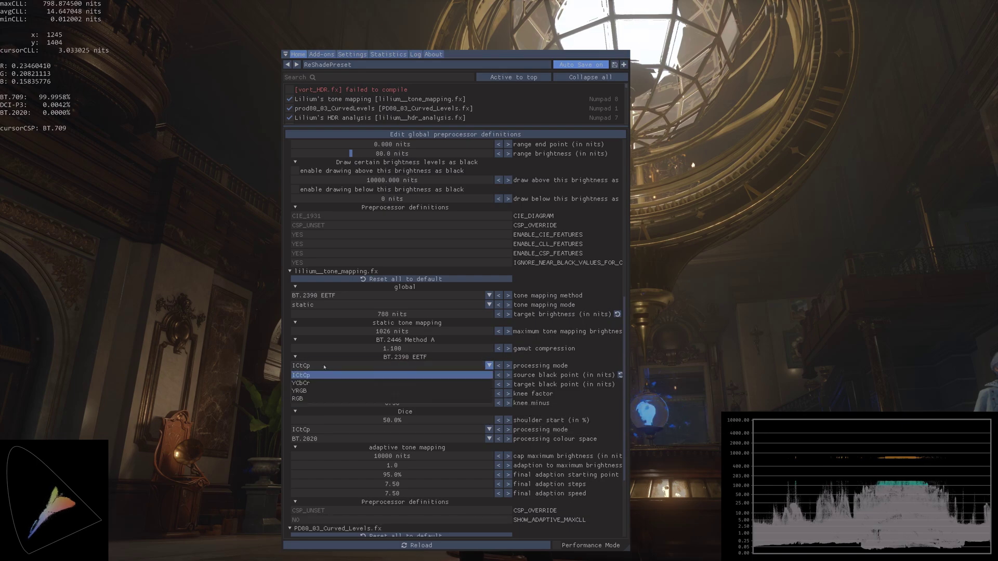
left_click(313, 399)
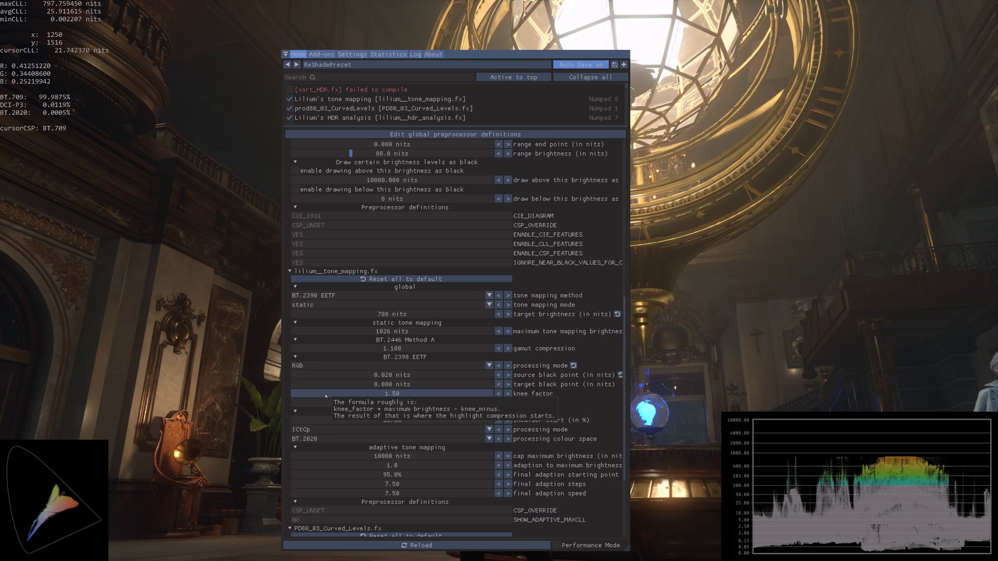
Toggle Lilium's tone mapping off and on repeatedly to compare its effect on the bright globe's brightness histogram and black levels.
key("KP_8")
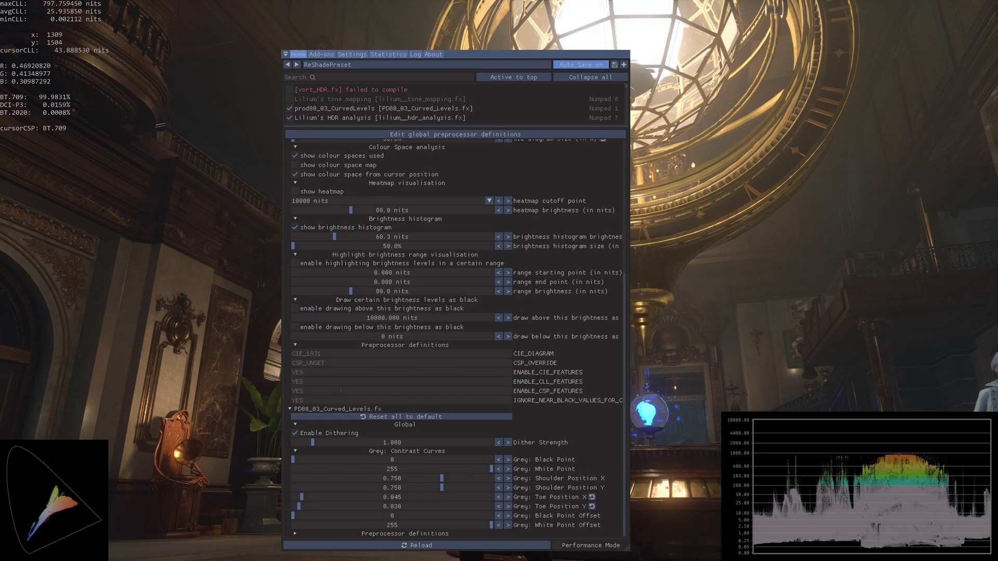
key("KP_8")
key("KP_8")
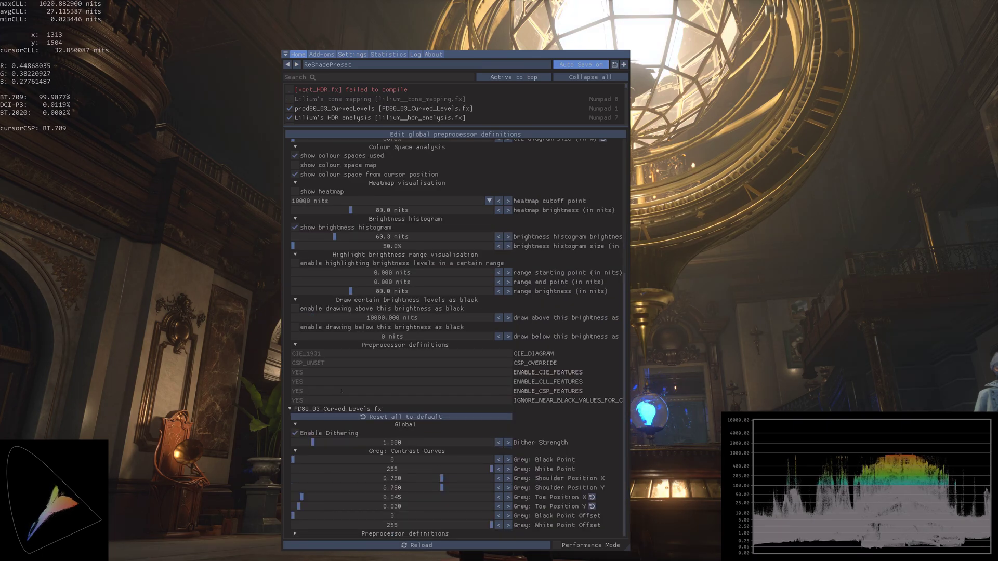
key("KP_8")
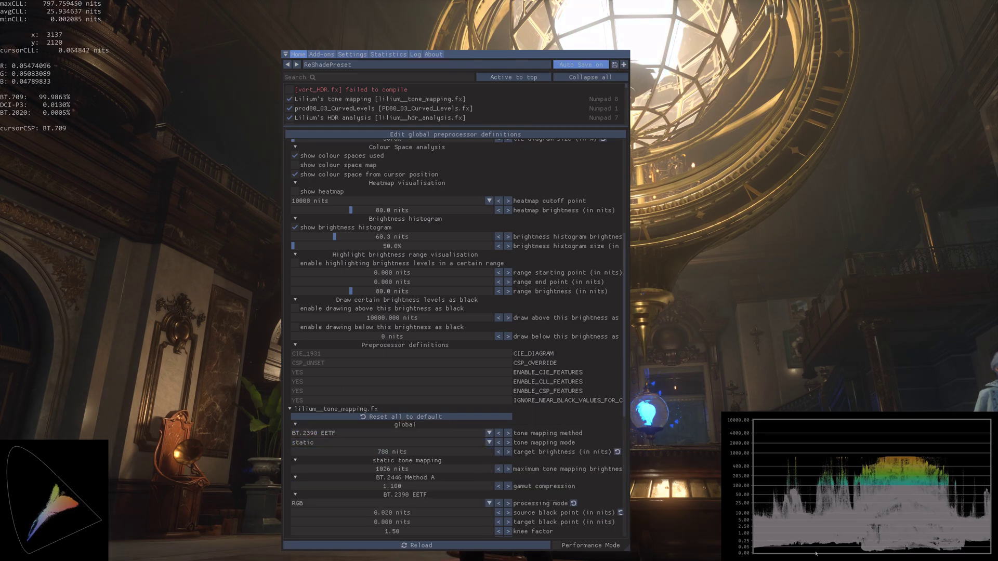
key("KP_8")
key("KP_8")
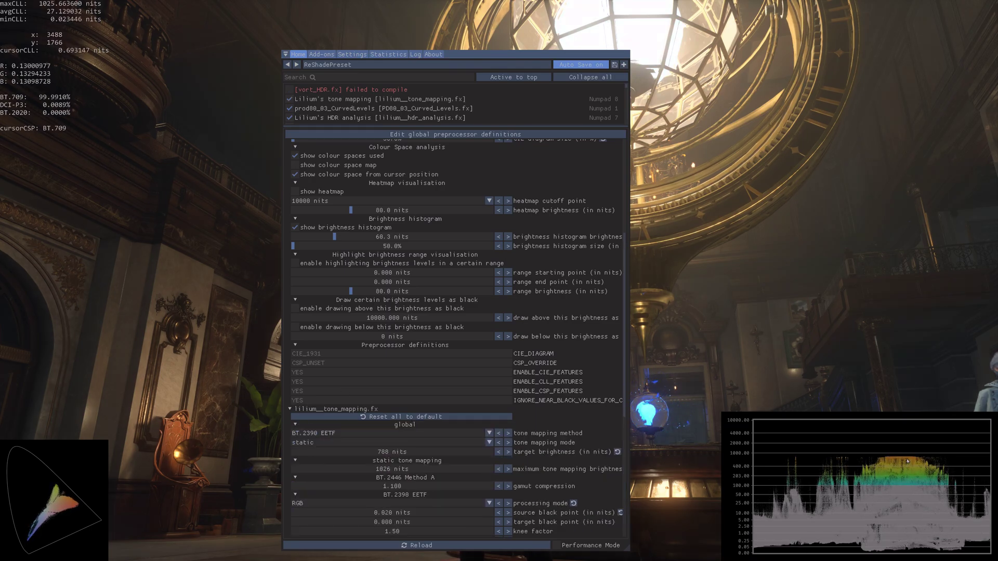
key("KP_8")
key("KP_8")
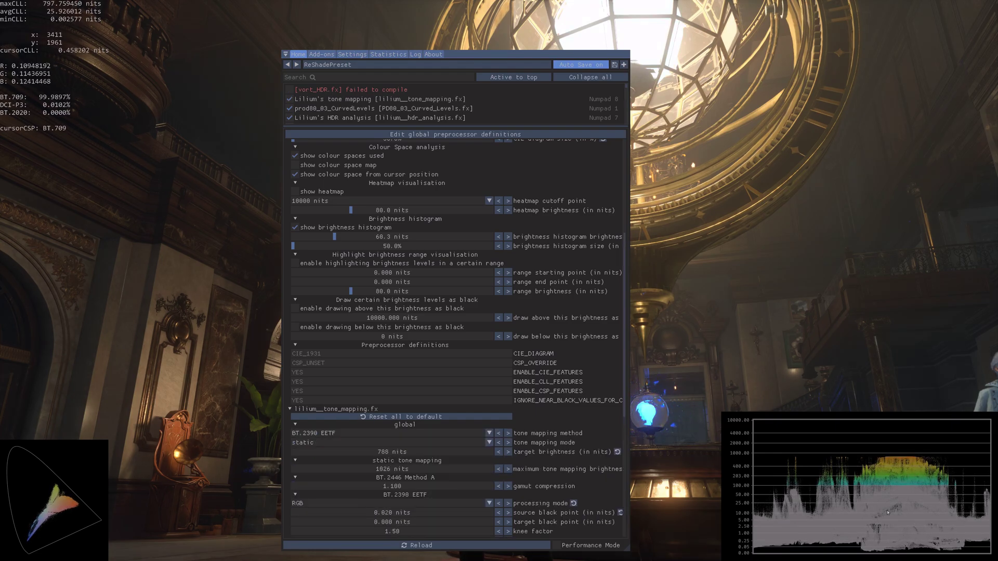
key("KP_8")
key("KP_8")
Turn off Lilium's HDR analysis and set the PD80_03_Curved_Levels.fx definition CURVEDCONTRASTS_VISUALIZE to 1 to show the contrast curve.
scroll(412, 466, "down", 2)
scroll(412, 466, "down", 3)
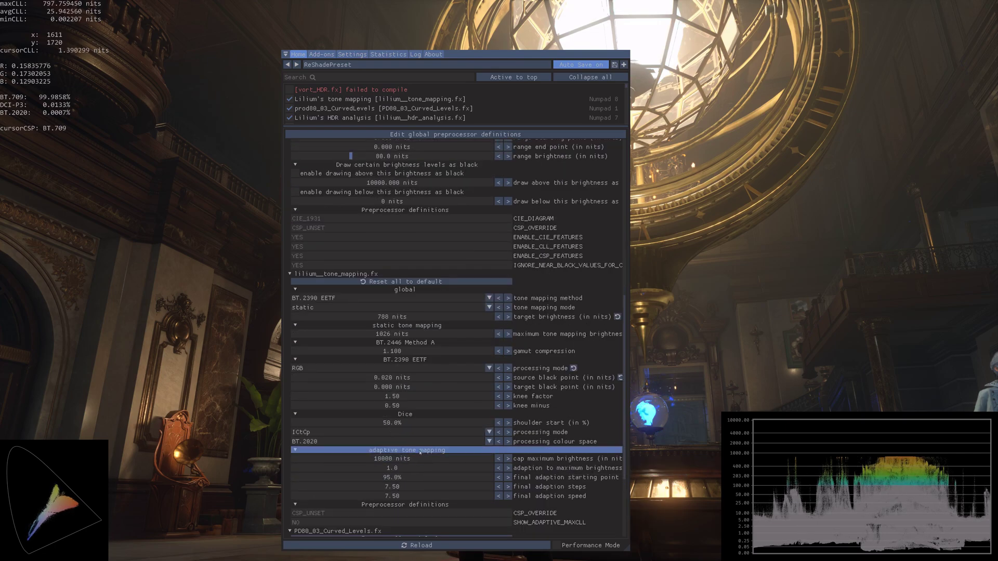
scroll(428, 423, "down", 2)
scroll(429, 423, "down", 1)
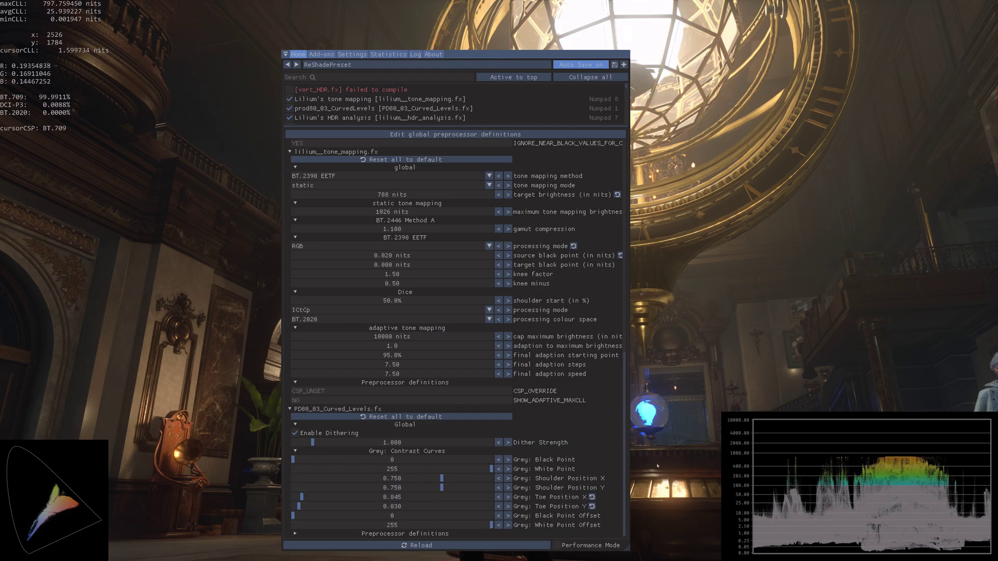
key("KP_7")
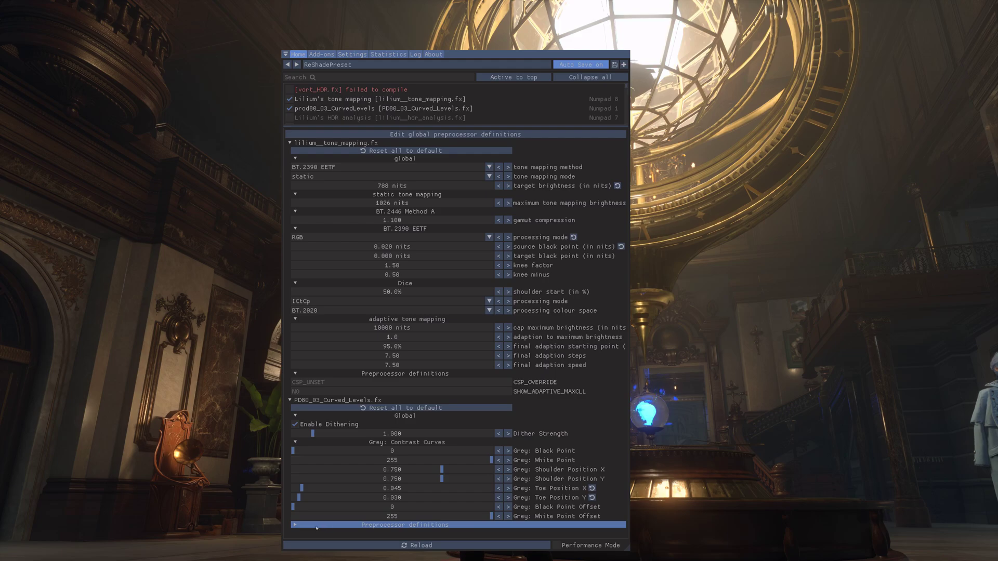
left_click(297, 526)
scroll(296, 526, "down", 1)
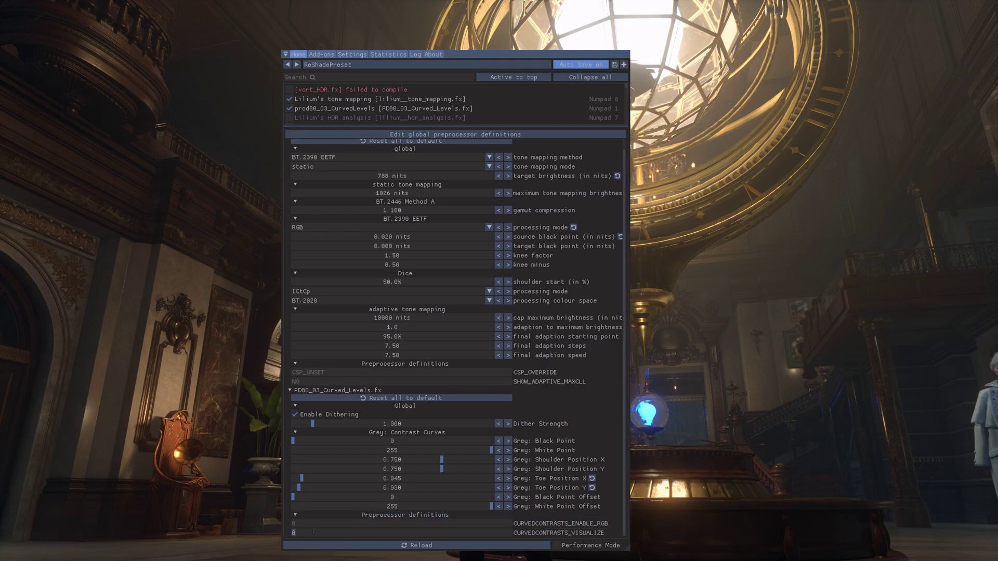
type("1")
key("Return")
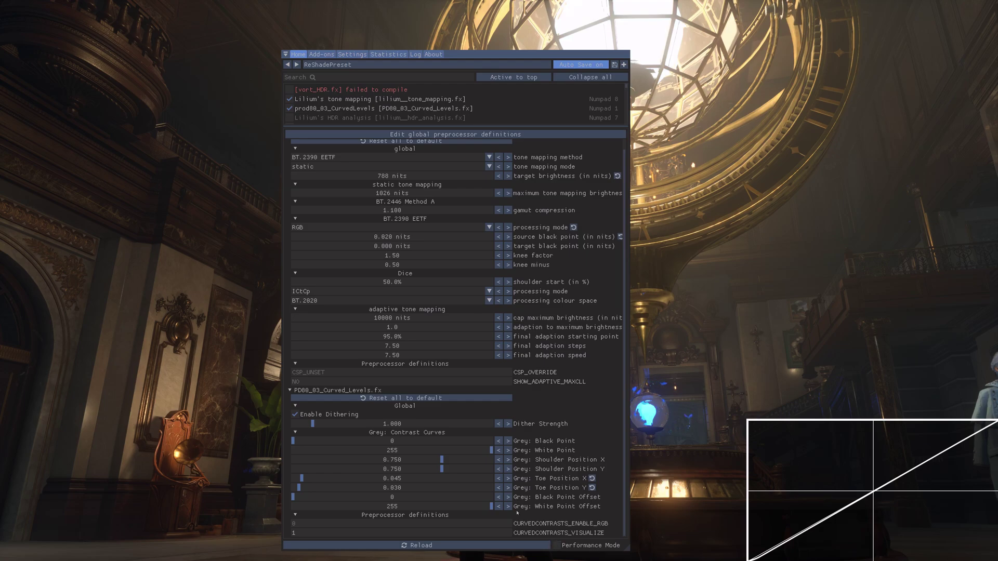
Set CURVEDCONTRASTS_VISUALIZE to 0 to hide the contrast curve, and turn Lilium's HDR analysis back on.
left_click(333, 533)
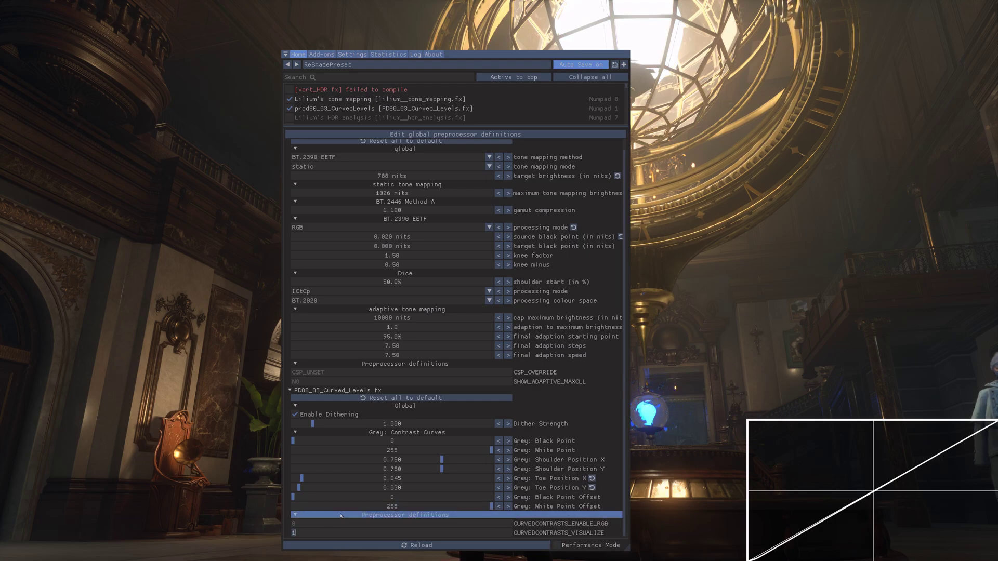
type("0")
key("Return")
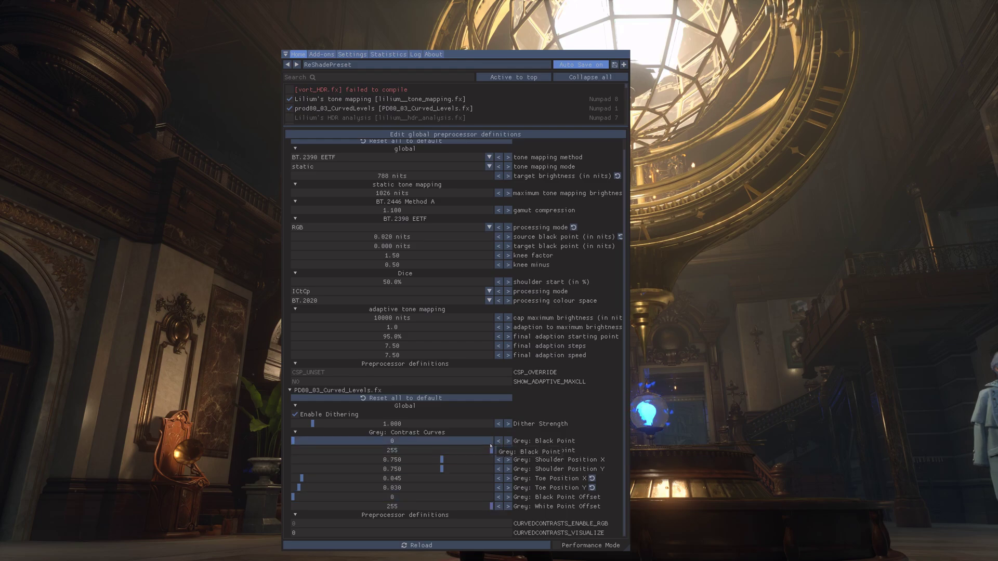
scroll(501, 427, "up", 1)
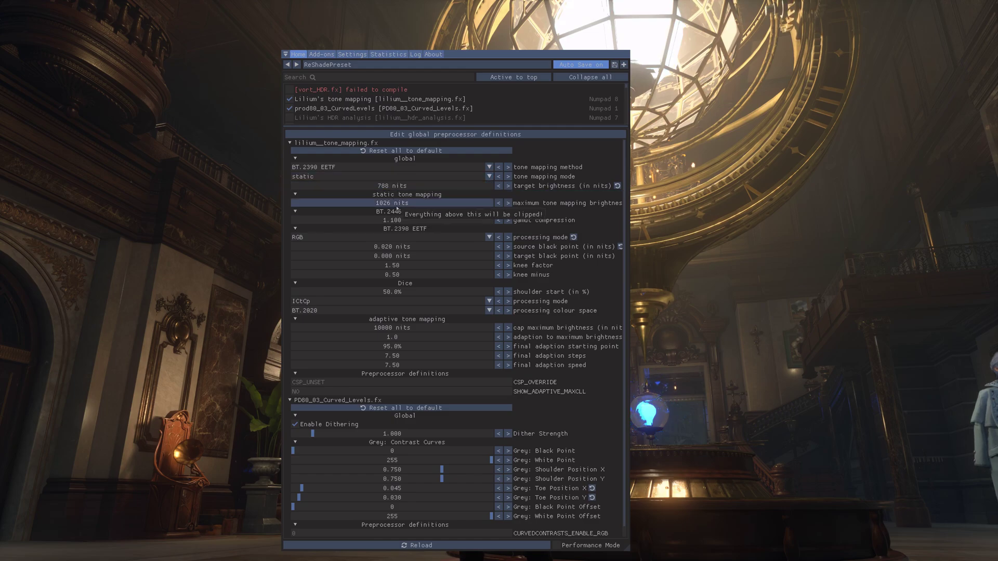
key("KP_7")
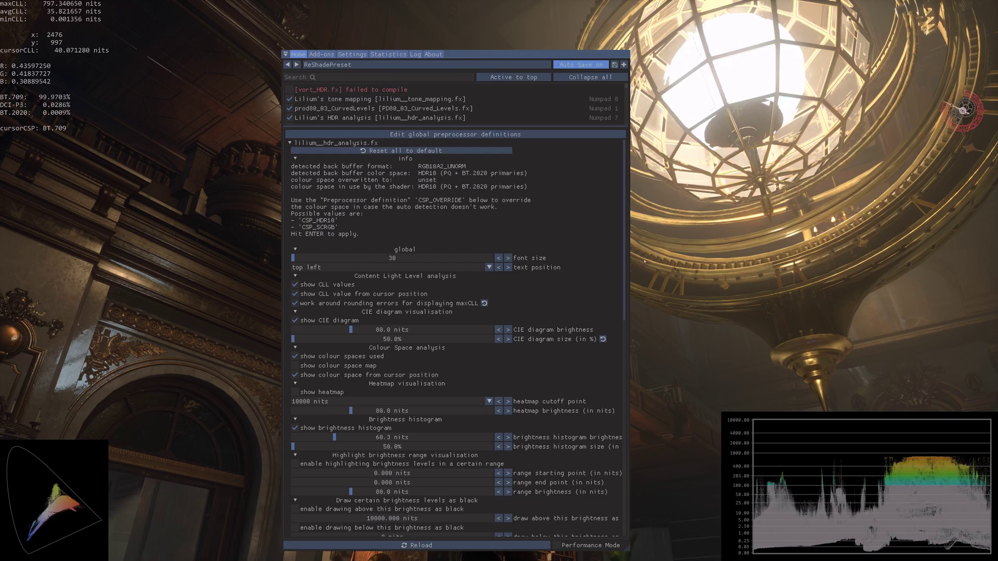
Compare the lit lobby globe with tone mapping off and on, and review the maximum tone mapping brightness setting.
key("KP_8")
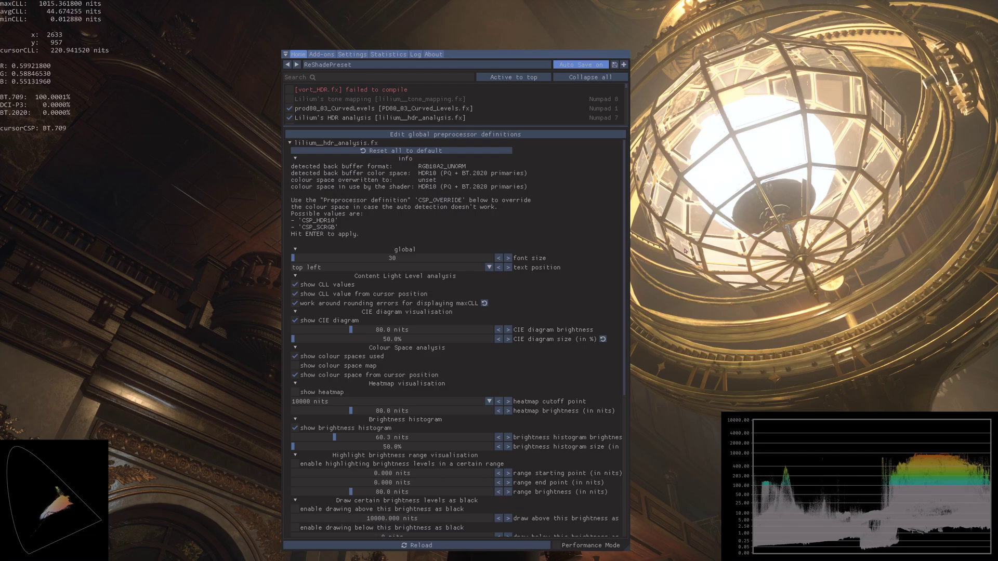
key("KP_8")
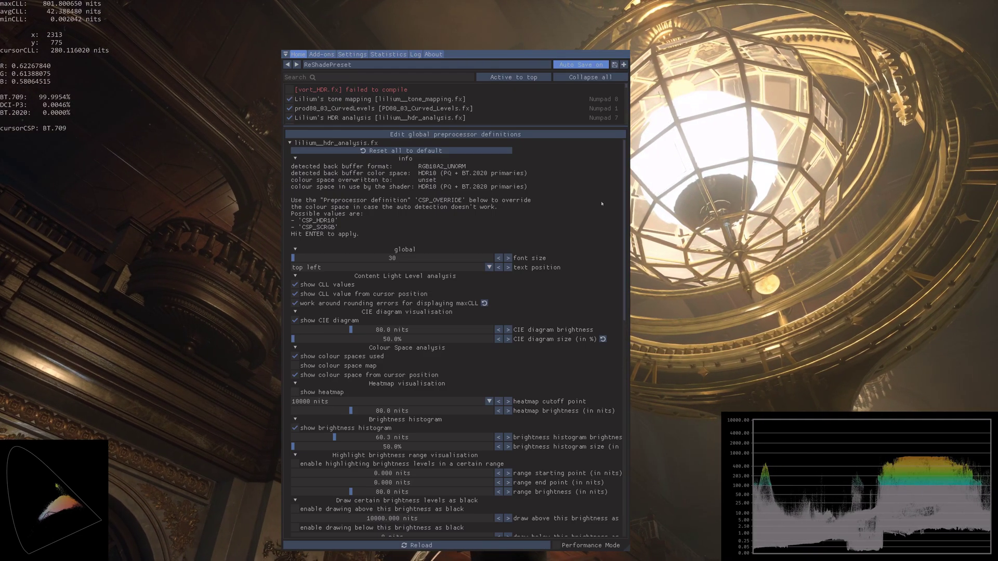
scroll(386, 296, "down", 8)
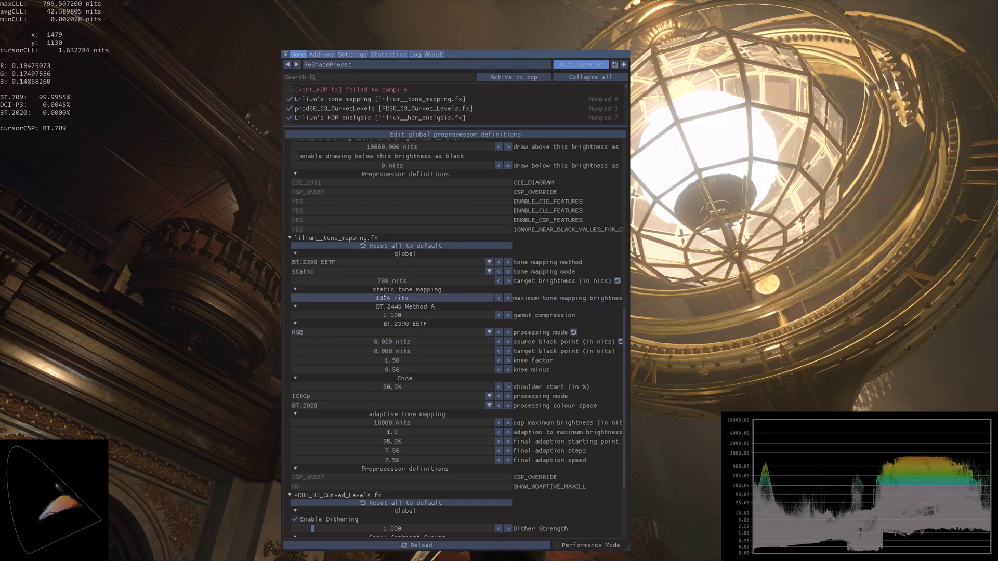
left_click(508, 298)
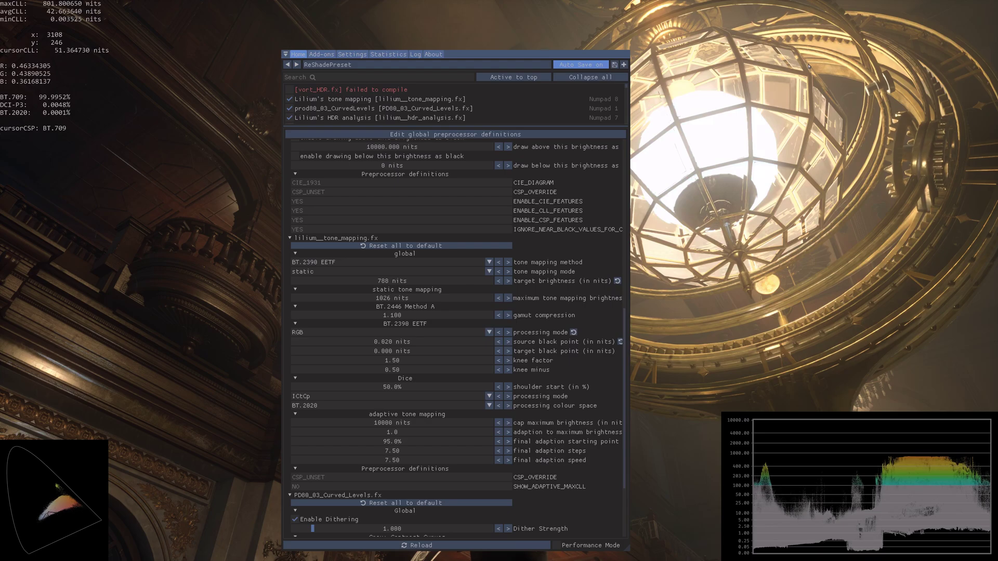
Walk the character to the dark tool workbench and bring up the ReShade overlay there.
key("Home")
key("w")
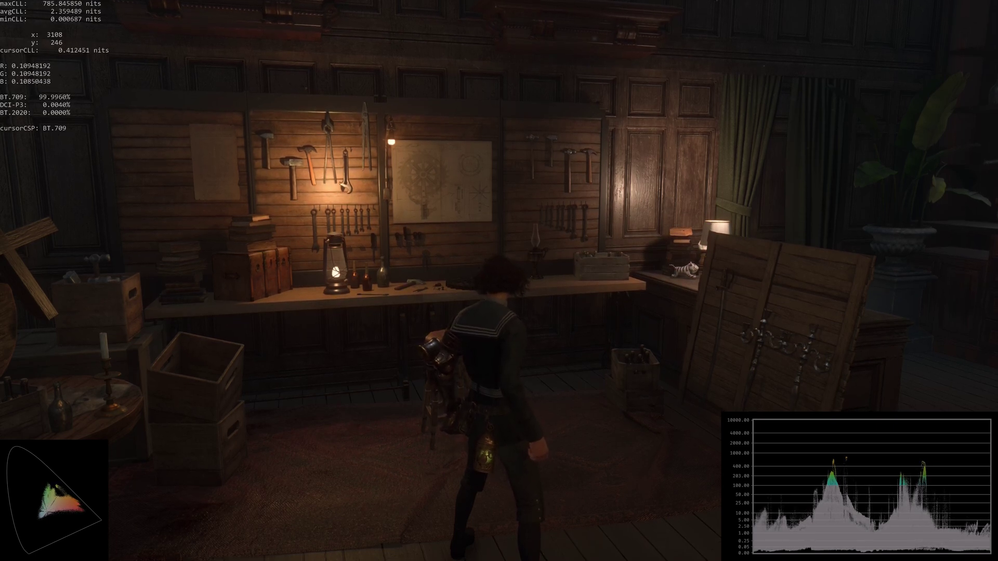
key("Home")
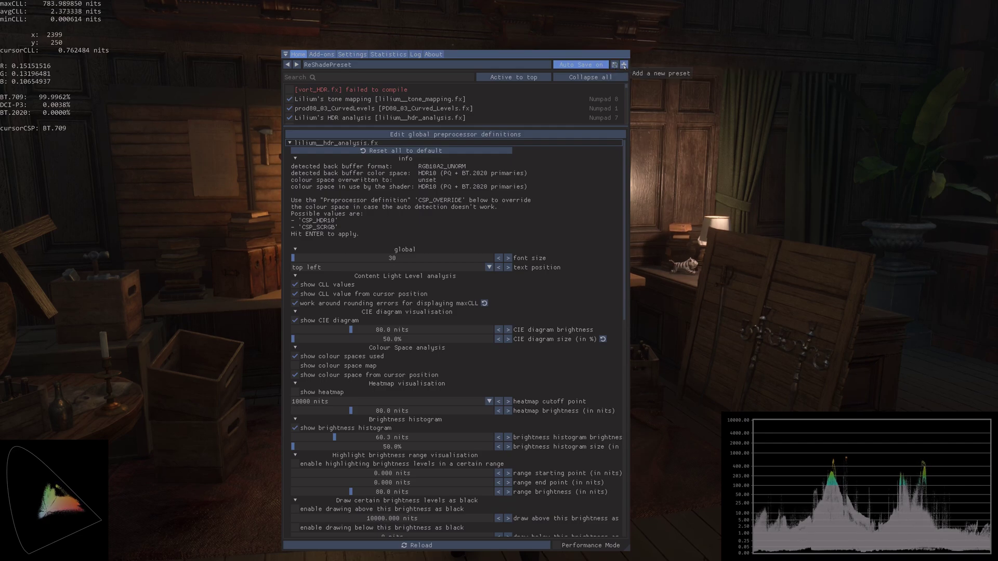
View the options for adding a new preset and the preset file browser listing ReShadePreset.ini, leaving both without changing the preset.
left_click(624, 65)
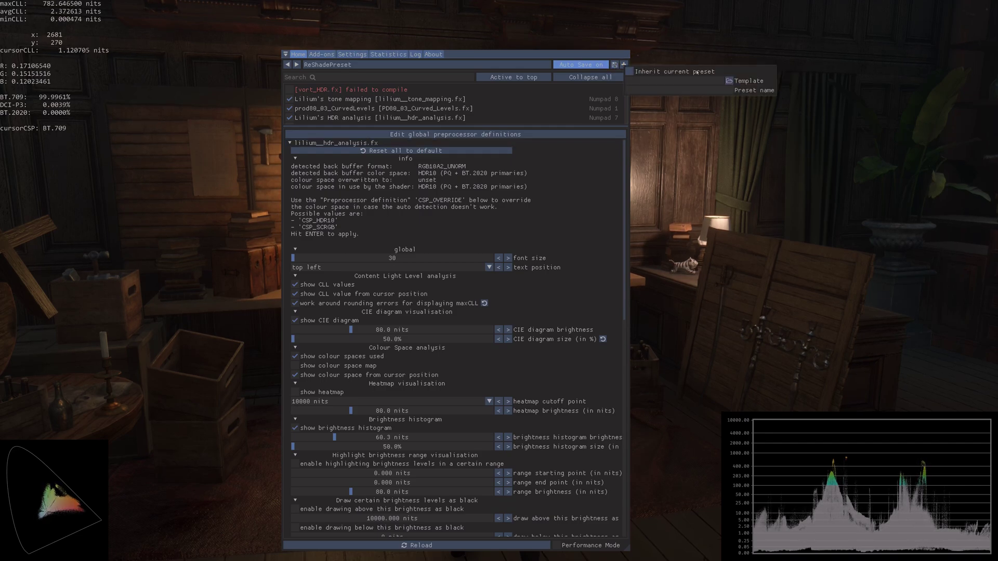
left_click(492, 65)
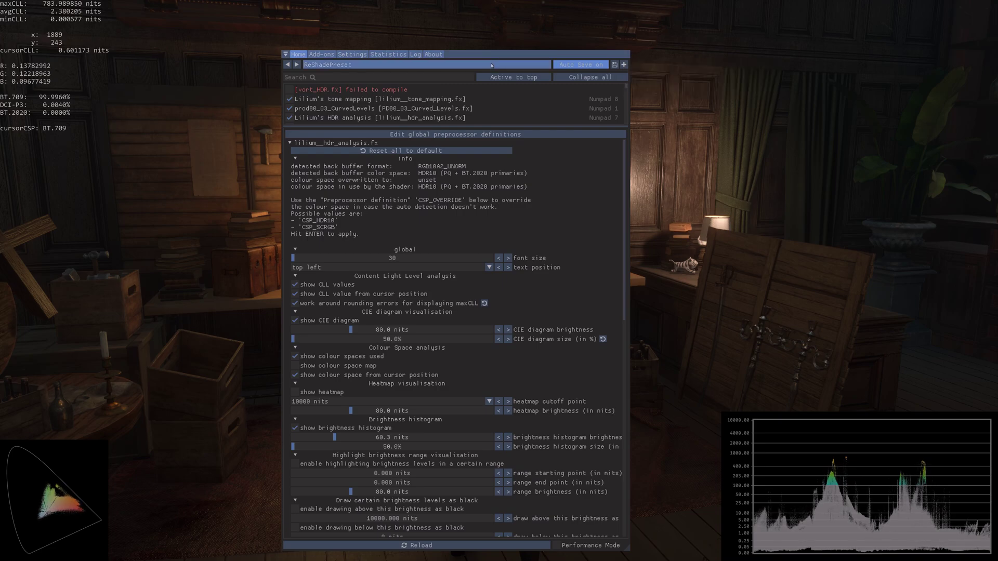
left_click(492, 65)
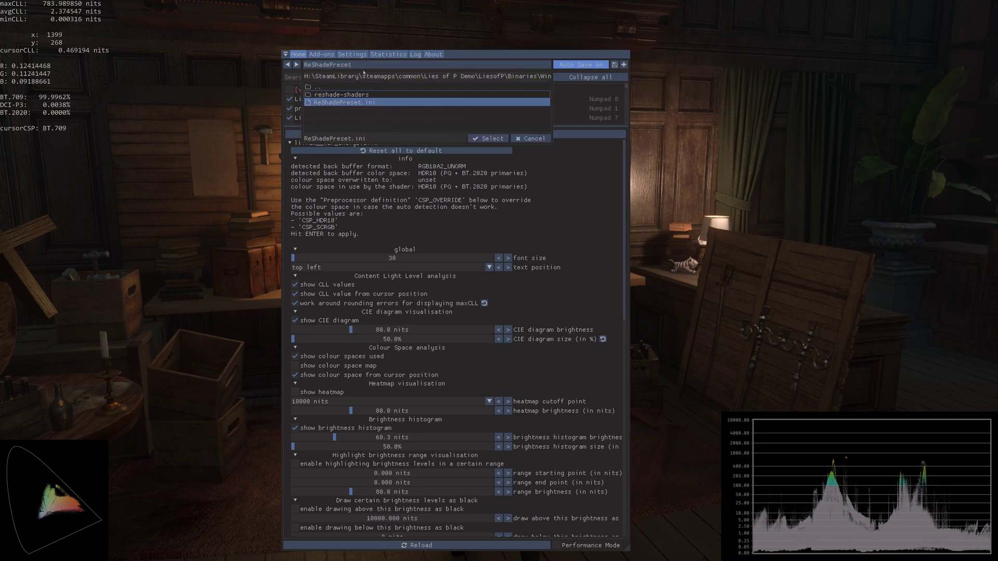
left_click(426, 66)
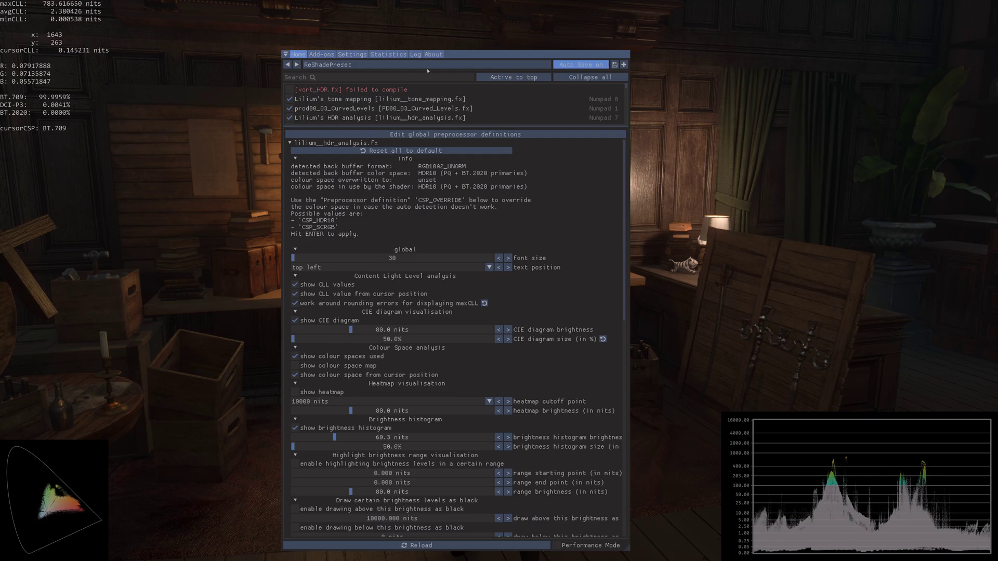
left_click(368, 66)
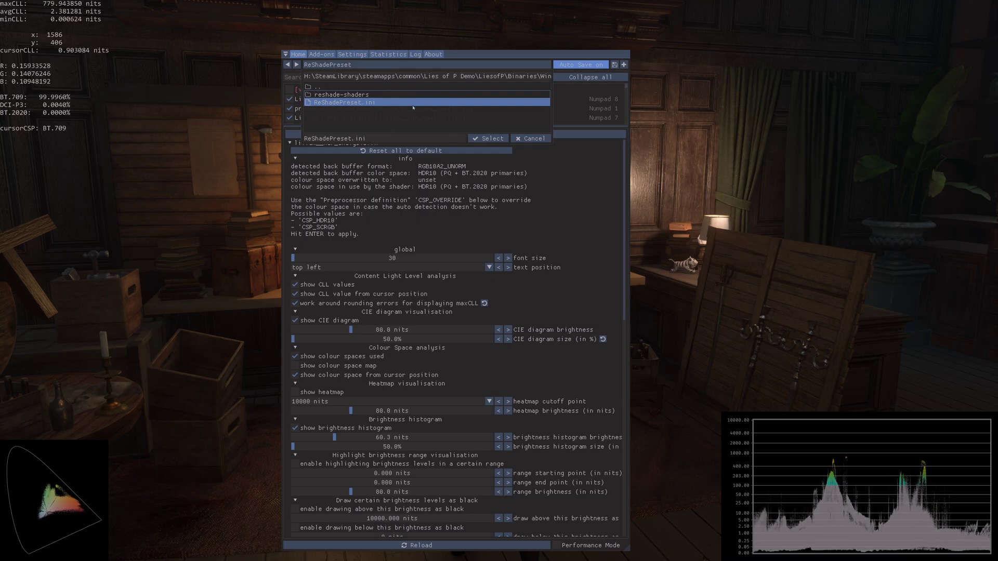
left_click(532, 138)
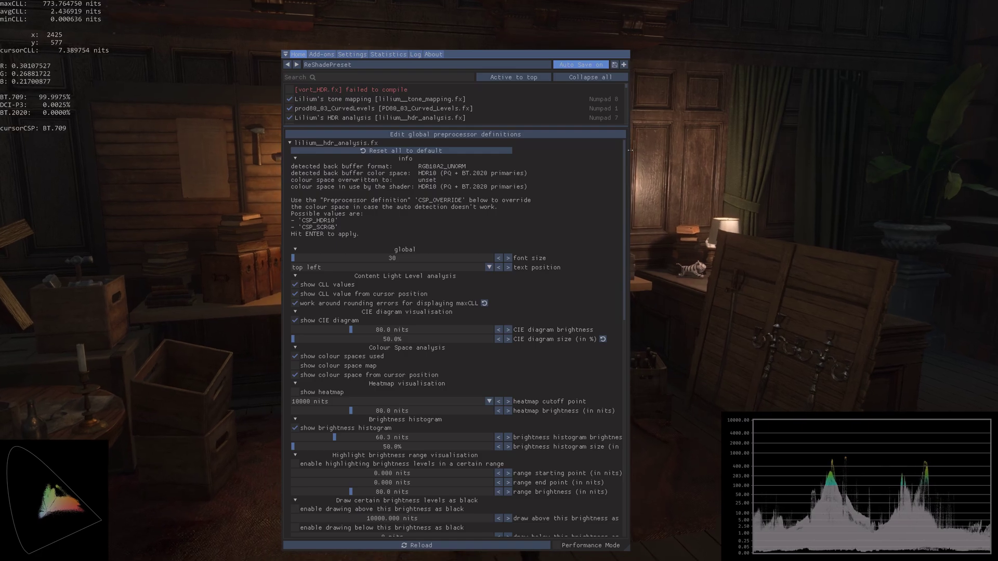
Bring the character back to the gramophone and reception desk with the overlay closed, and compare the scene with the effects off and on.
key("Home")
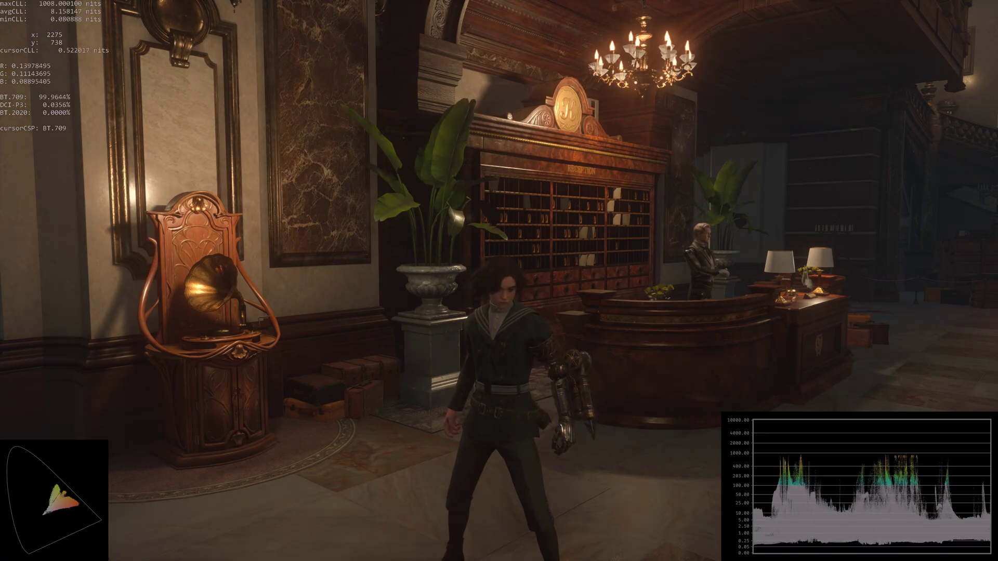
key("Home")
key("Home")
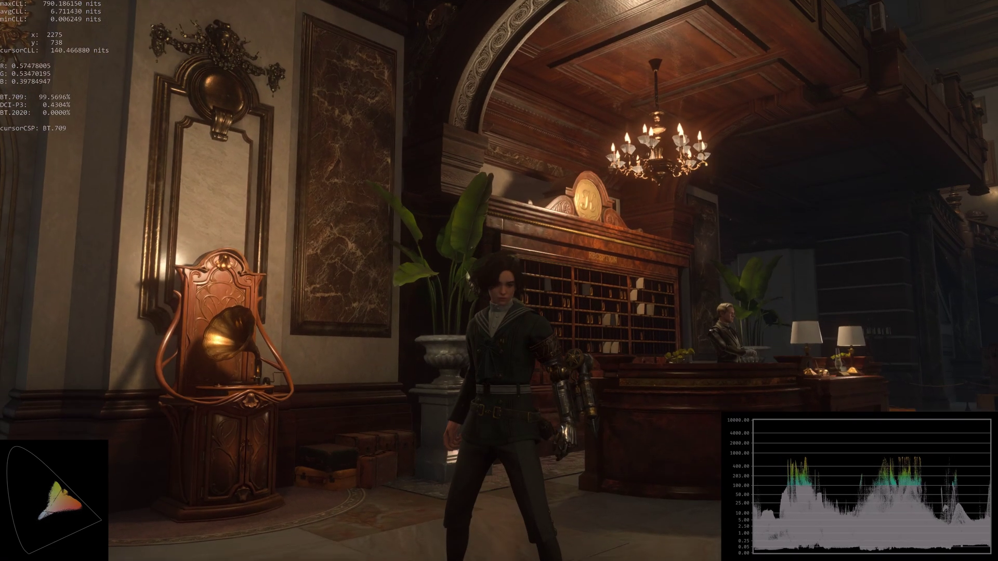
key("w")
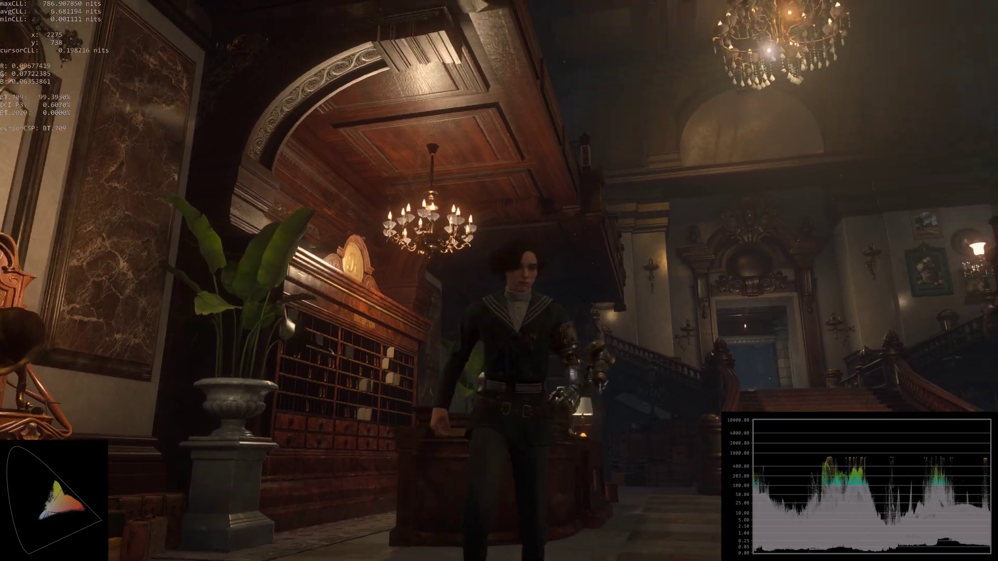